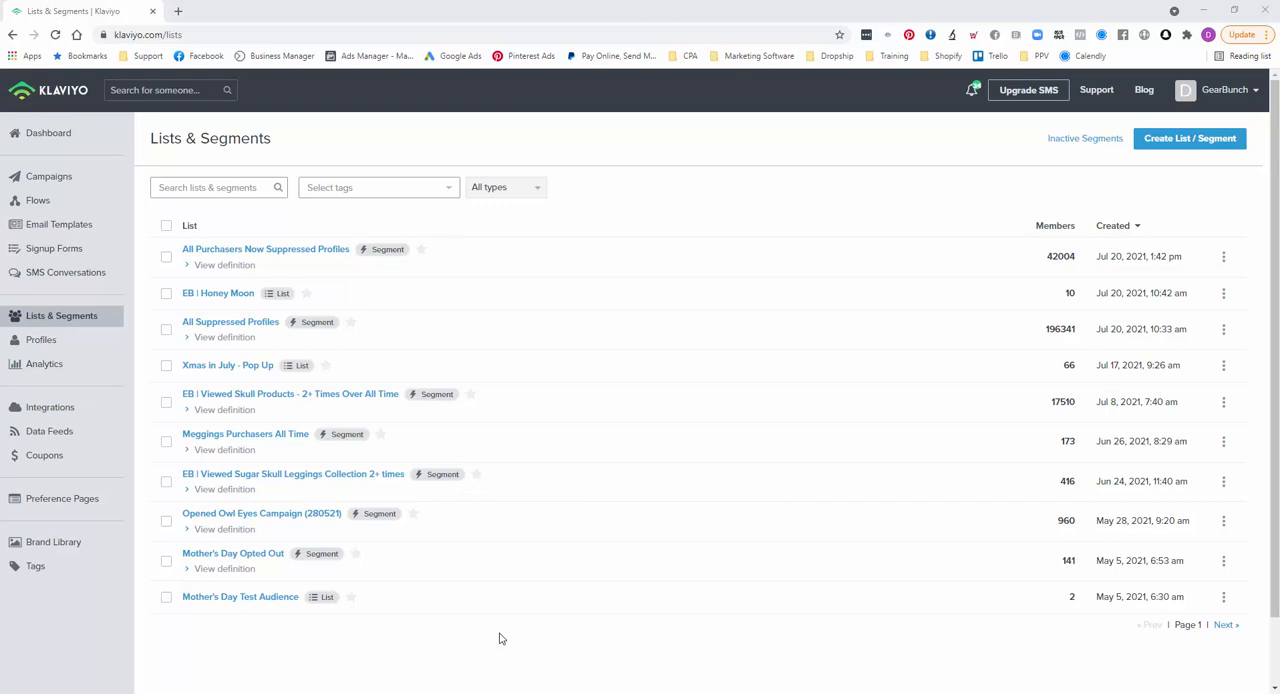
# - Start a new segment named "EB | Engaged 30 Days" with the condition that the person is not suppressed for email
pyautogui.click(1200, 139)
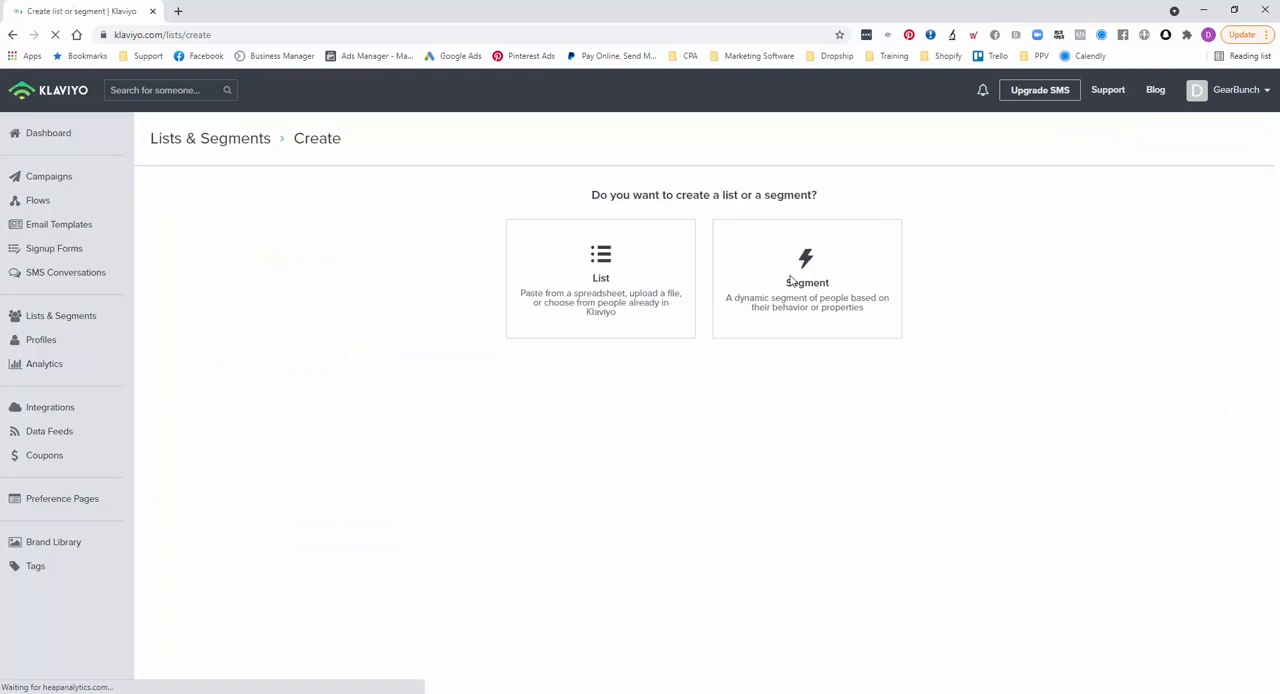
pyautogui.click(821, 291)
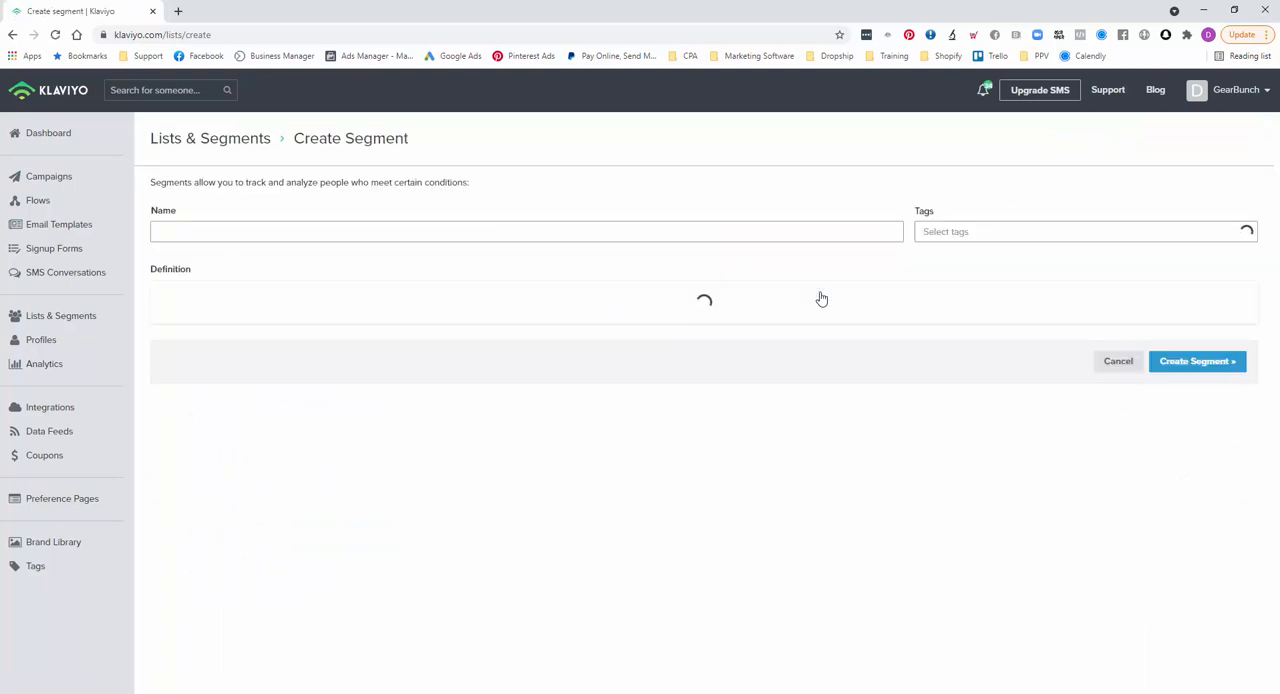
pyautogui.click(315, 233)
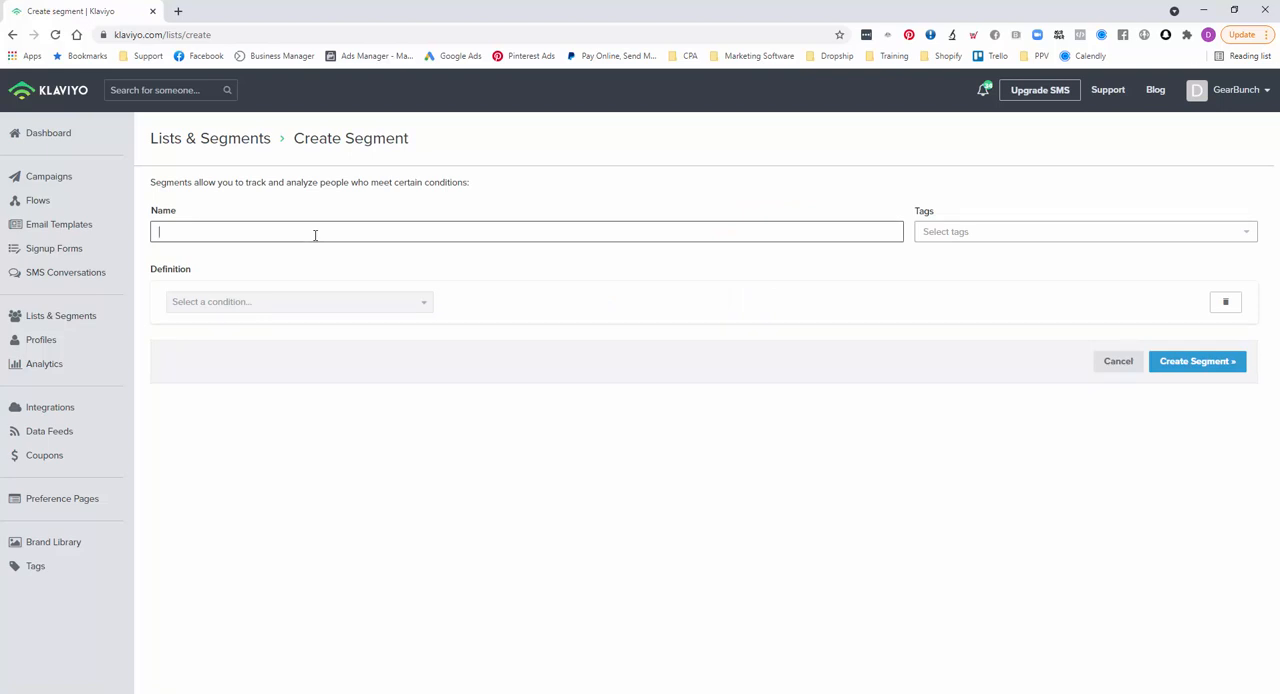
pyautogui.write('EB | Engaged 30 Days')
pyautogui.click(201, 305)
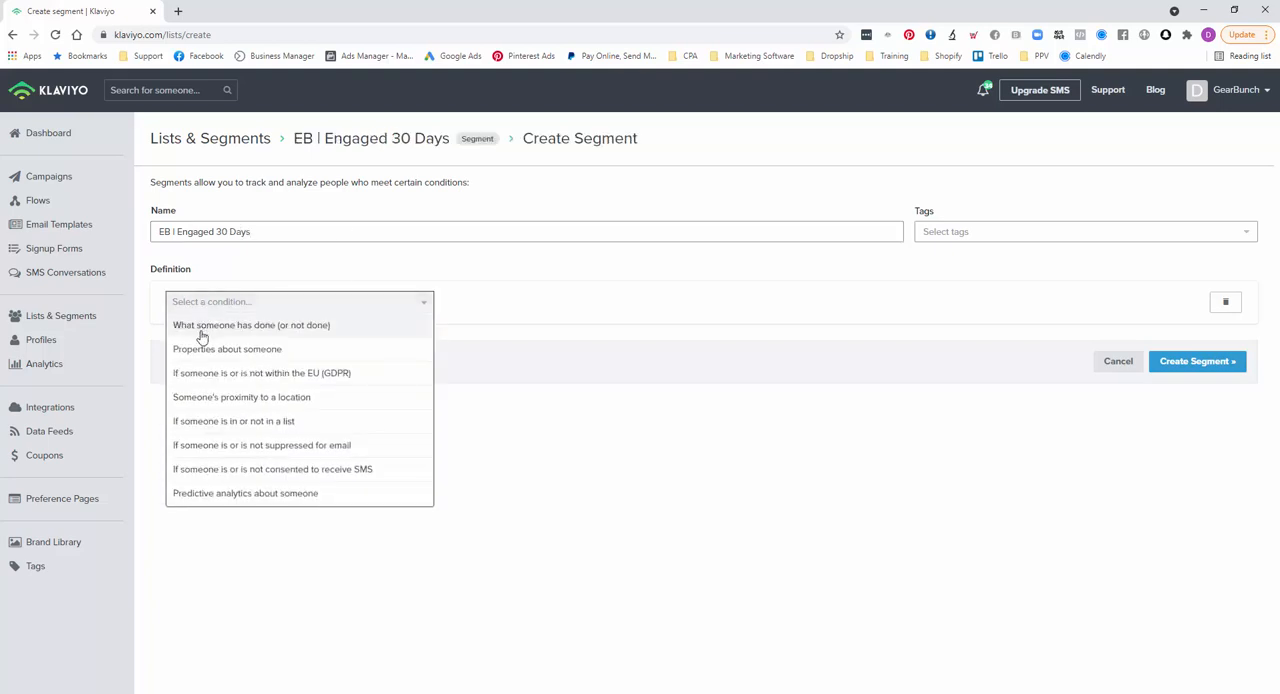
pyautogui.click(195, 449)
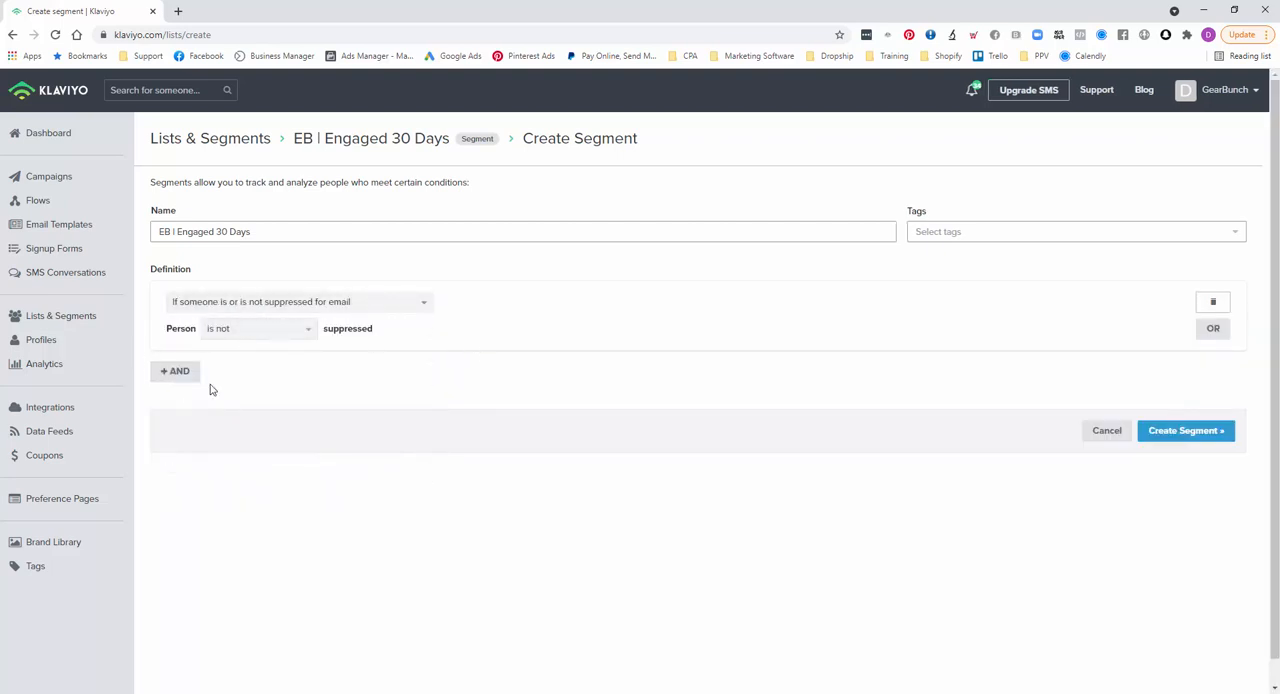
# - Add an AND condition that someone has Opened Email at least once in the last 30 days
pyautogui.click(176, 373)
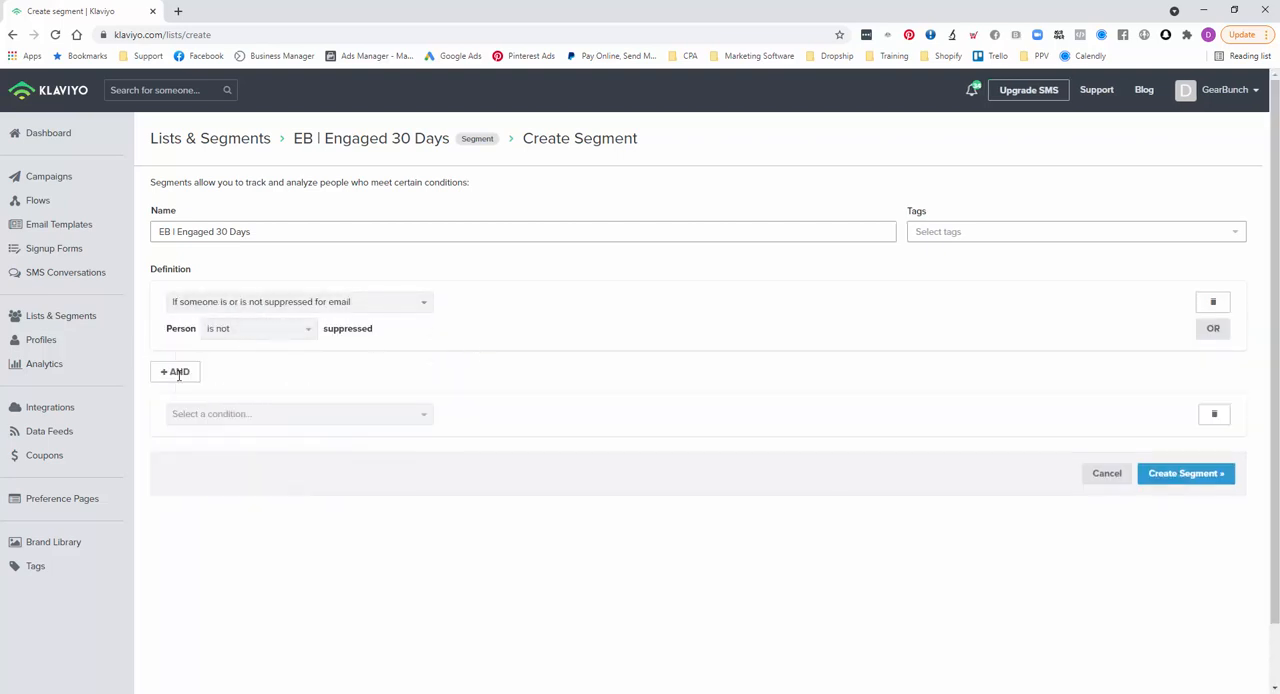
pyautogui.click(251, 417)
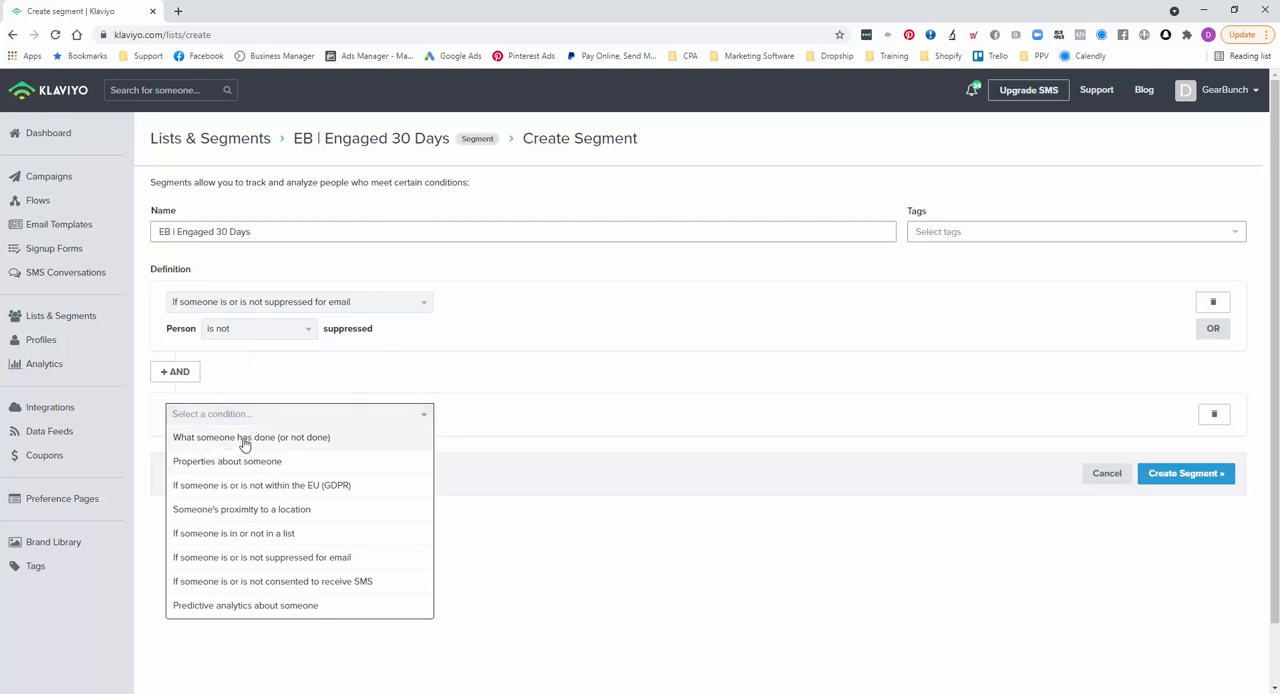
pyautogui.click(243, 440)
pyautogui.click(244, 442)
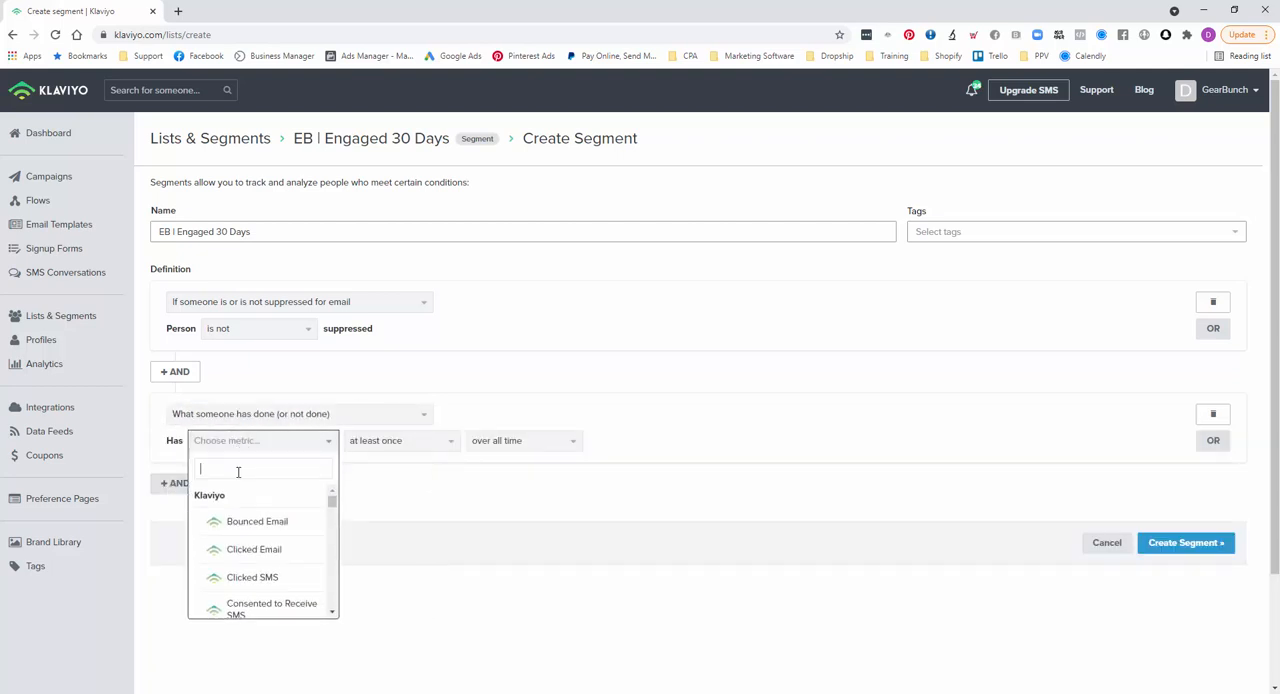
pyautogui.click(238, 471)
pyautogui.write('ope')
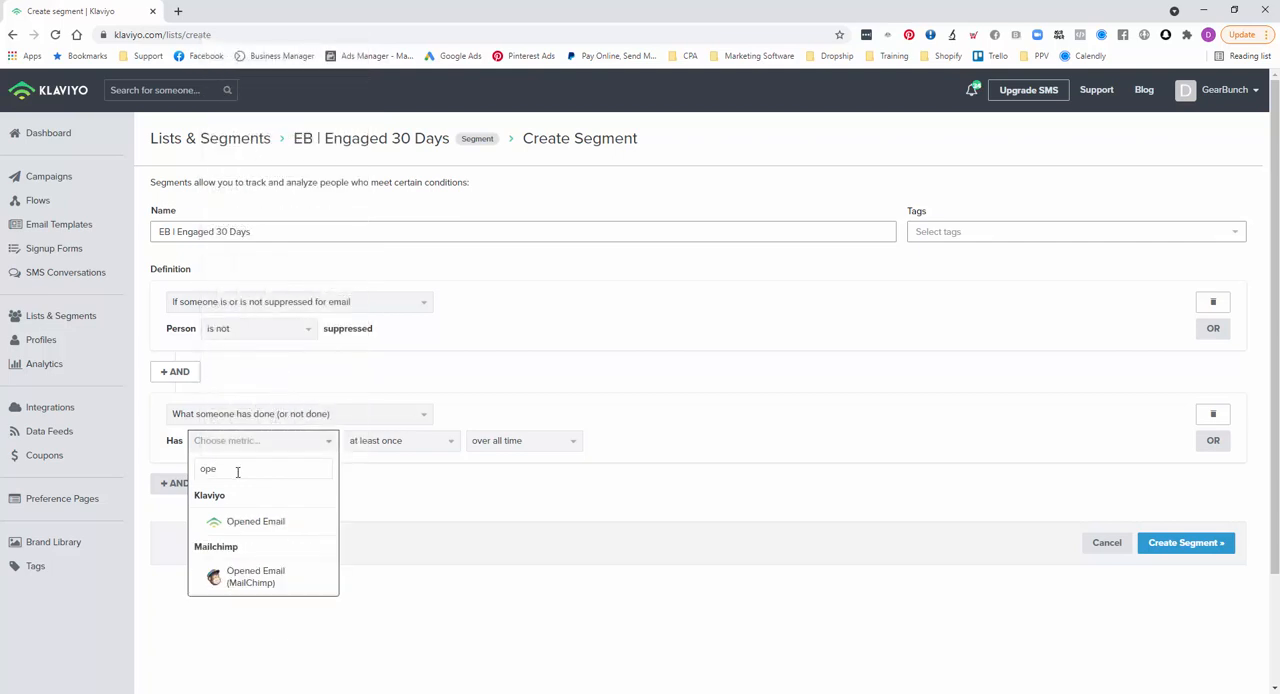
pyautogui.click(246, 521)
pyautogui.click(510, 443)
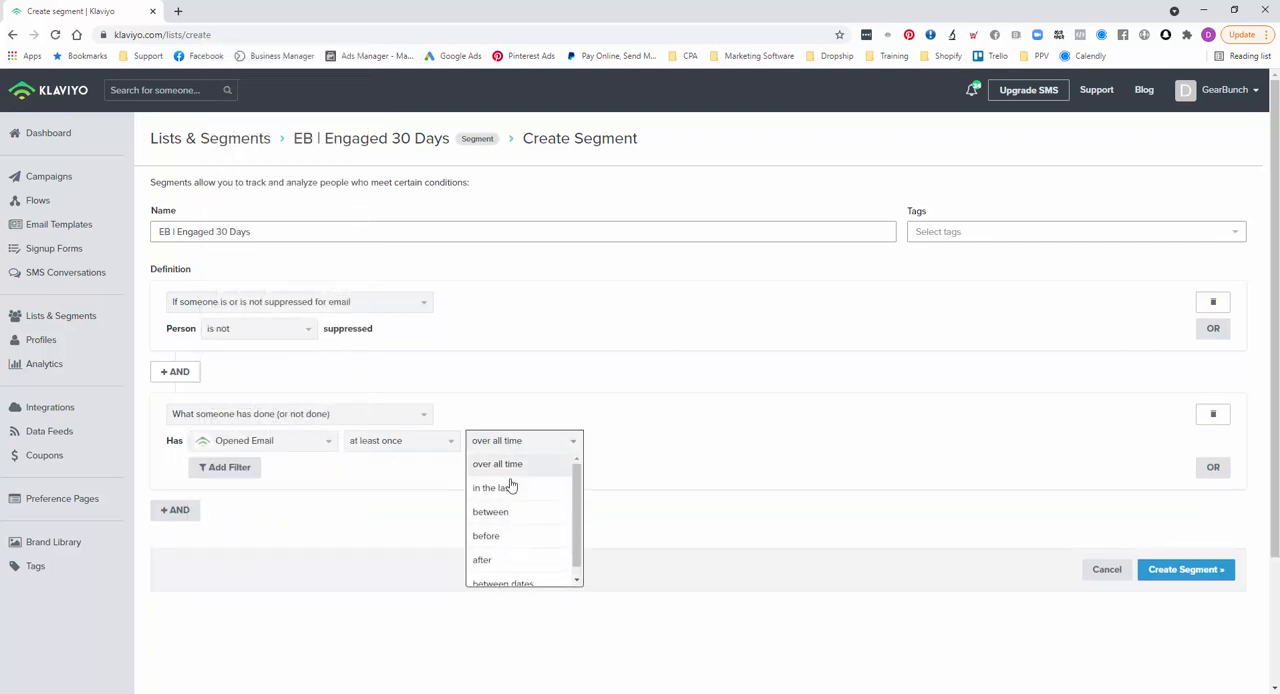
pyautogui.click(510, 487)
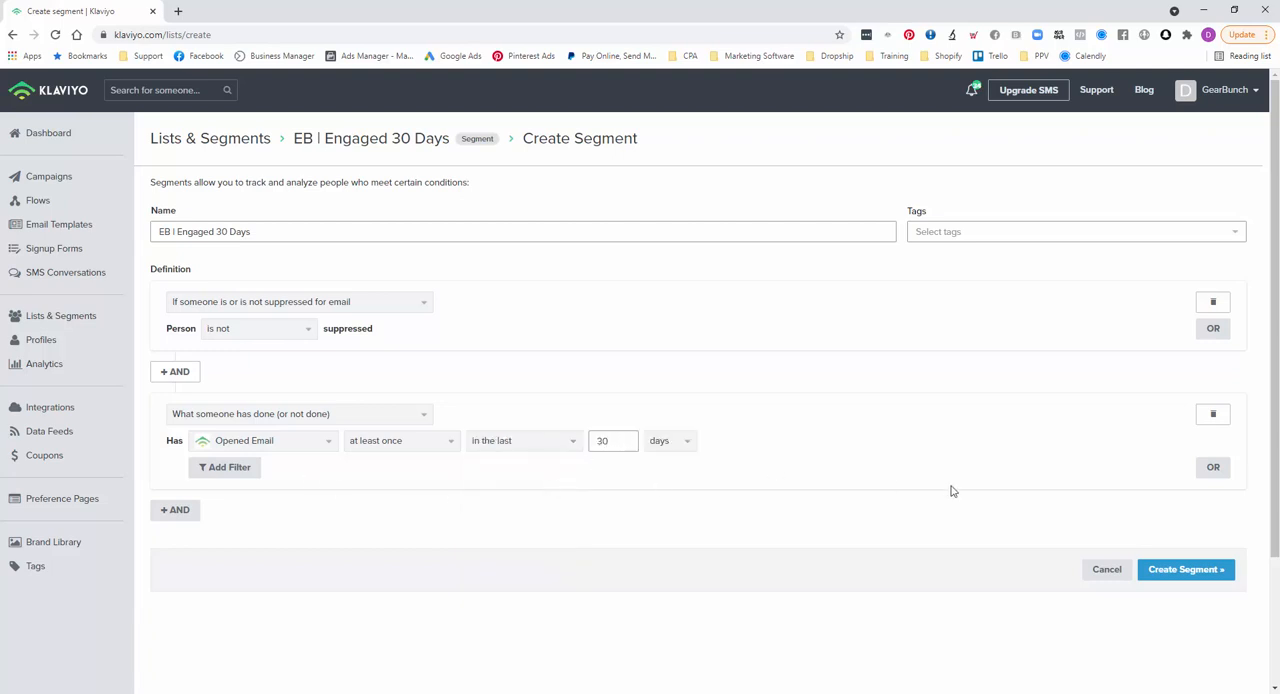
# - Add an OR alternative for Clicked Email at least once in the last 30 days, and create the segment
pyautogui.click(1216, 468)
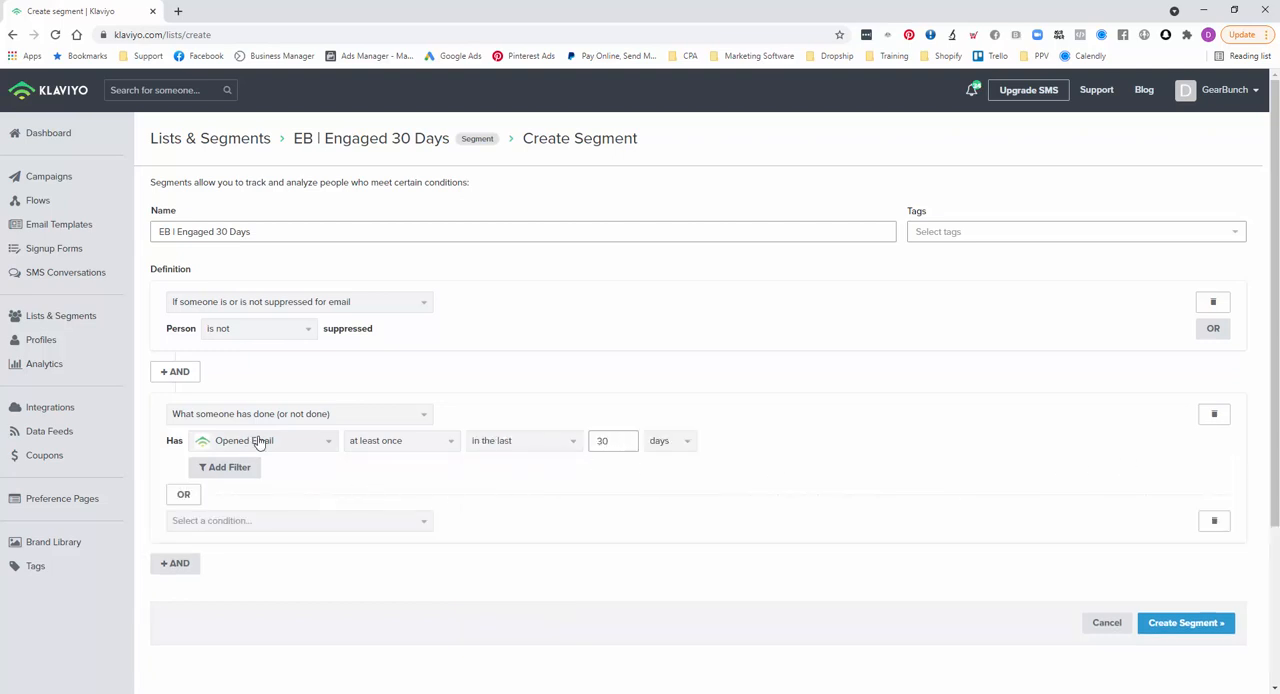
pyautogui.click(186, 521)
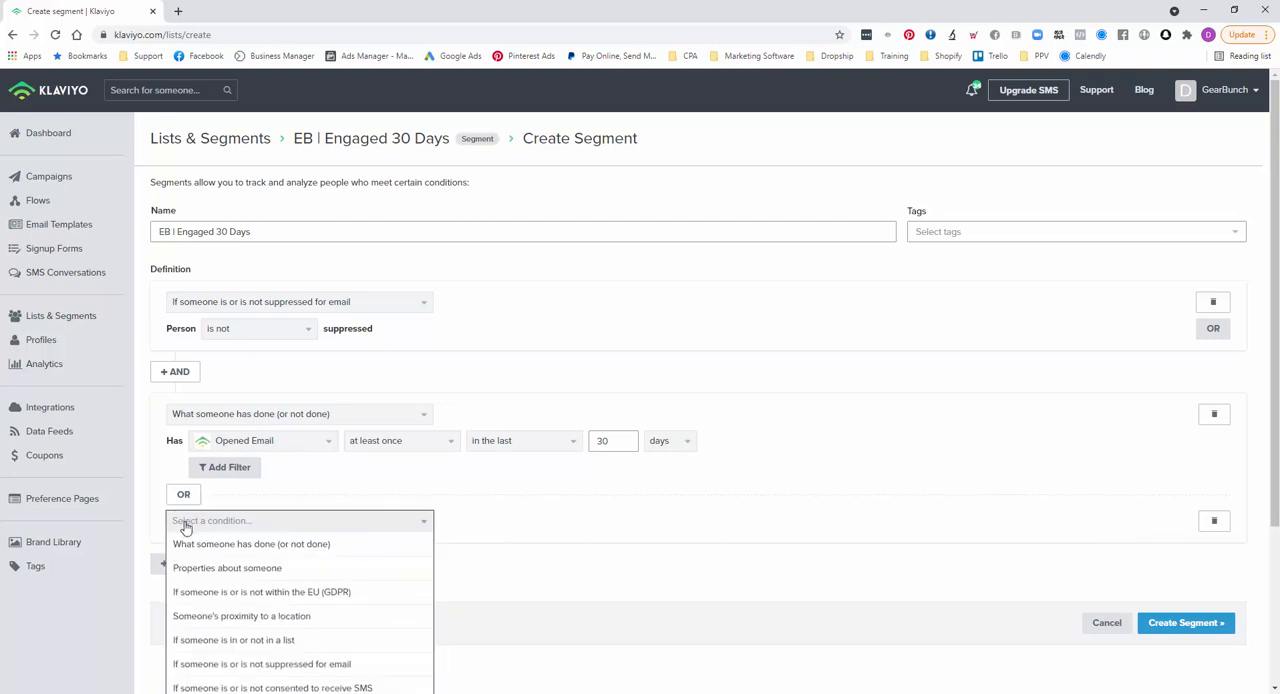
pyautogui.click(243, 543)
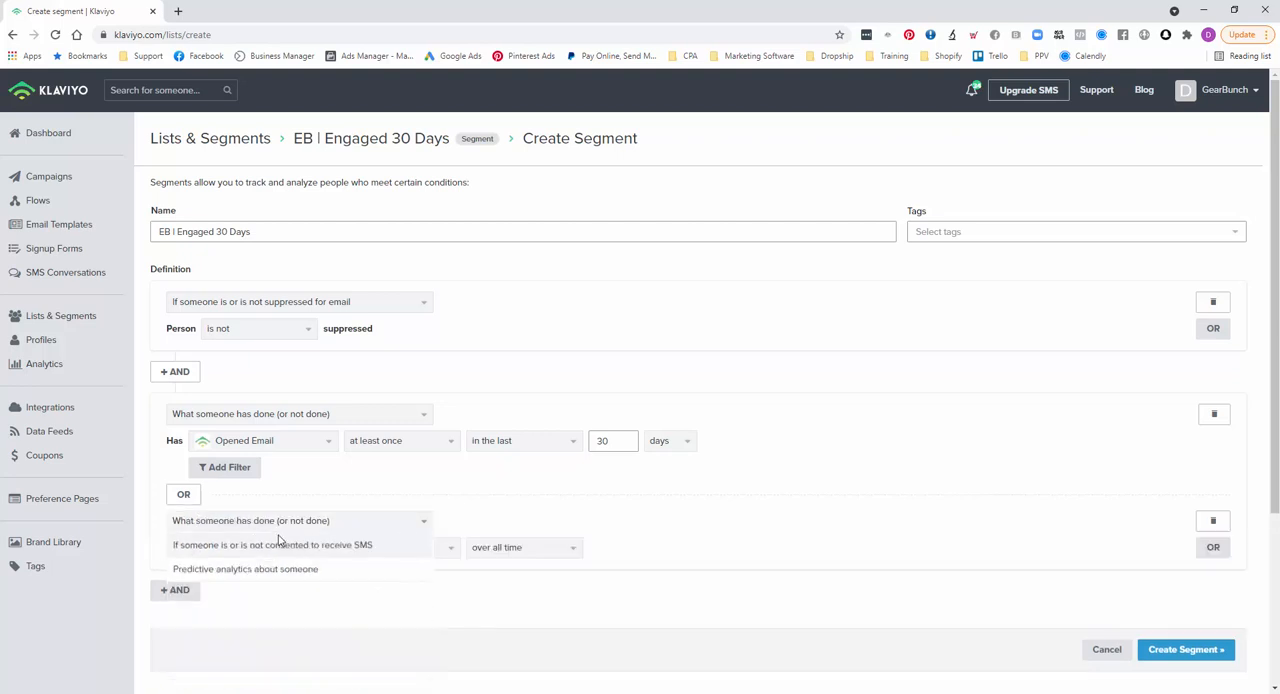
pyautogui.click(271, 554)
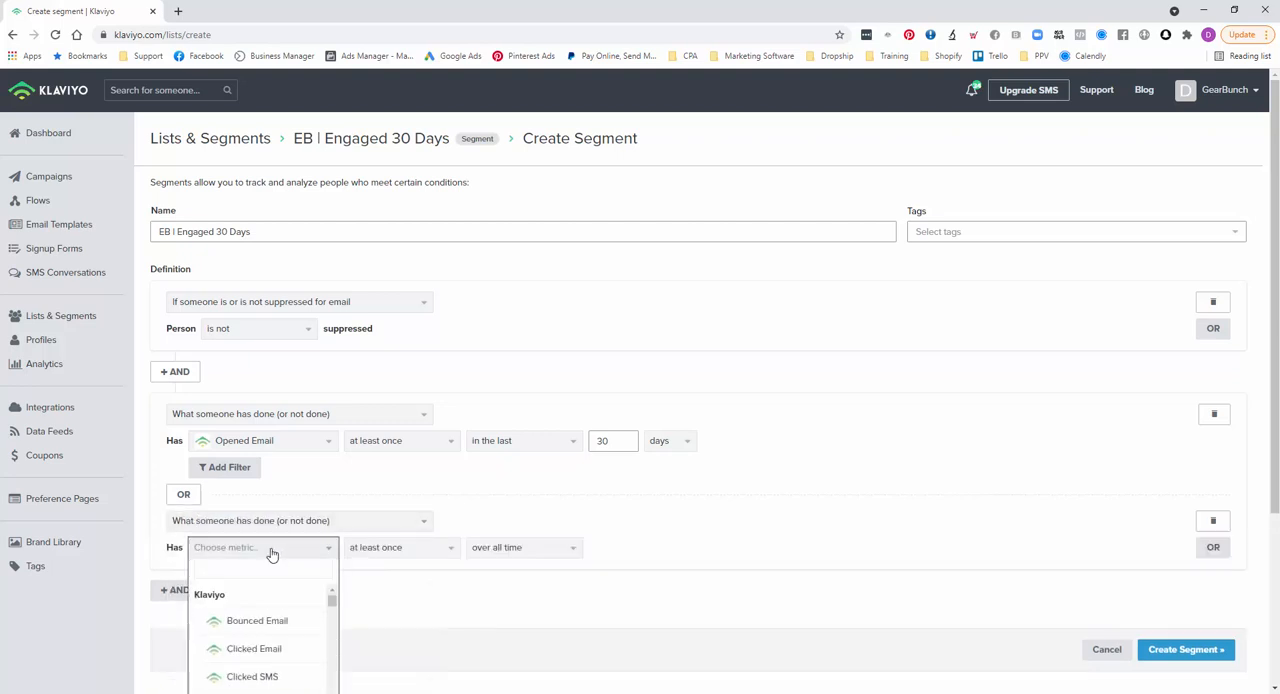
pyautogui.click(254, 649)
pyautogui.click(503, 550)
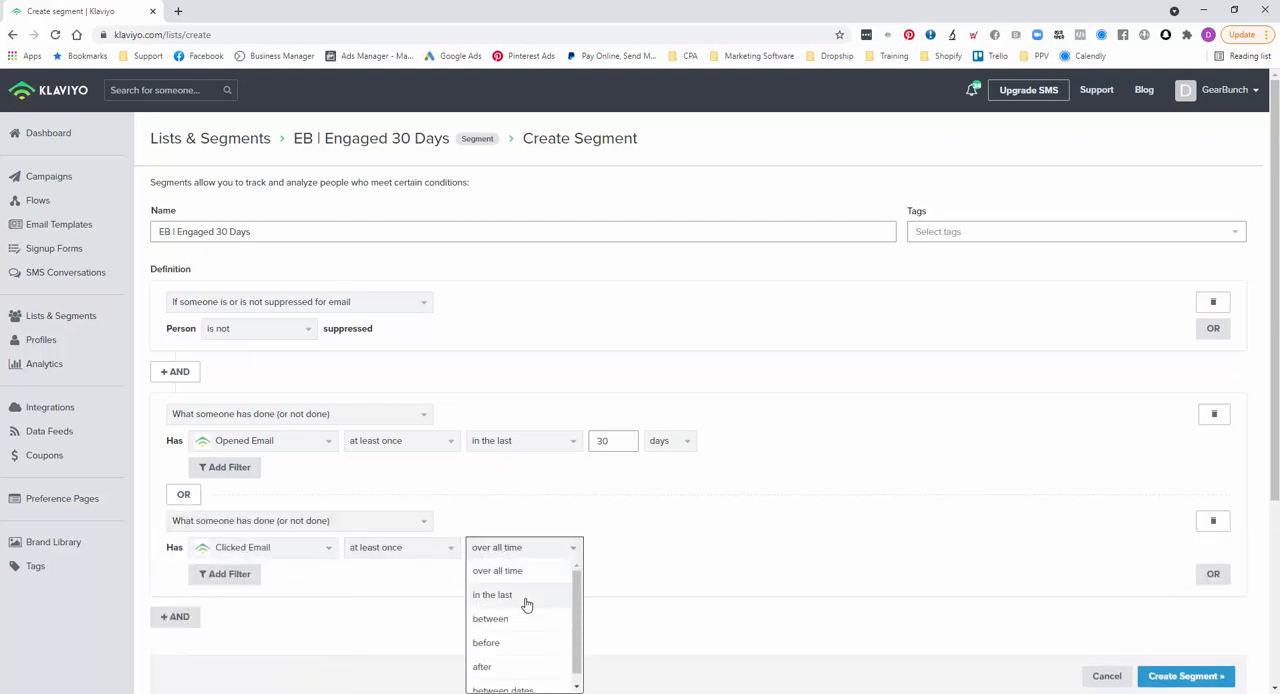
pyautogui.click(510, 585)
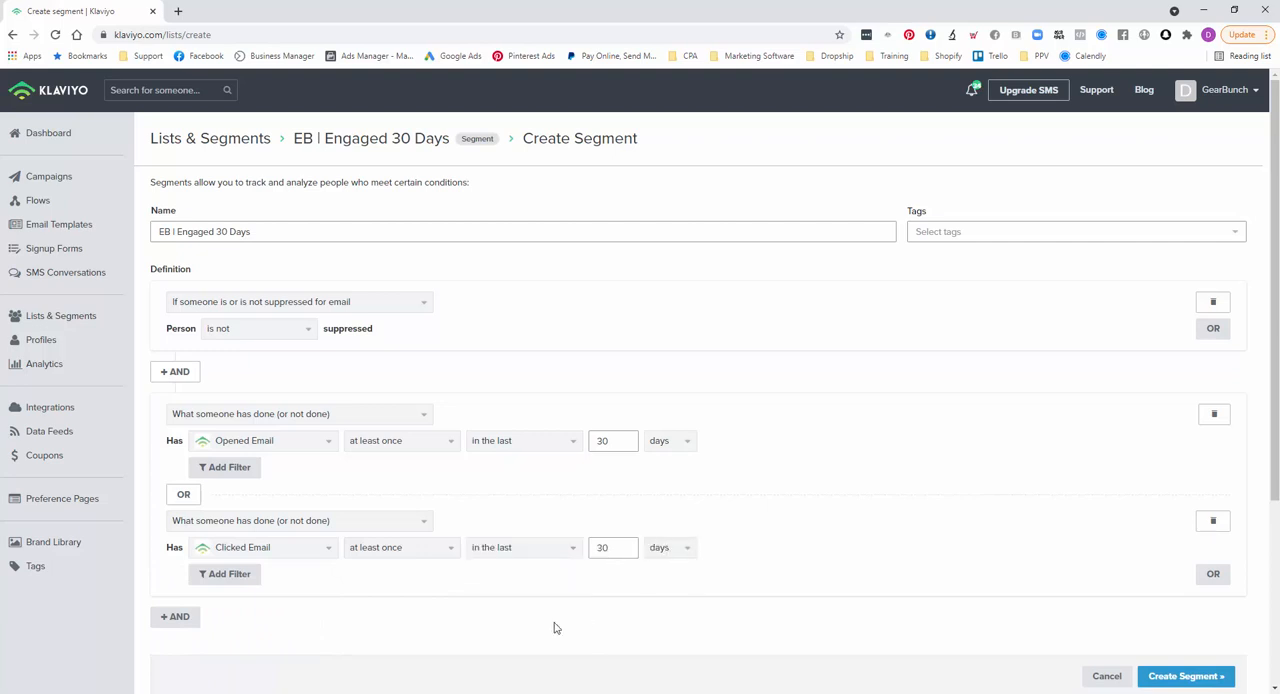
pyautogui.click(1161, 679)
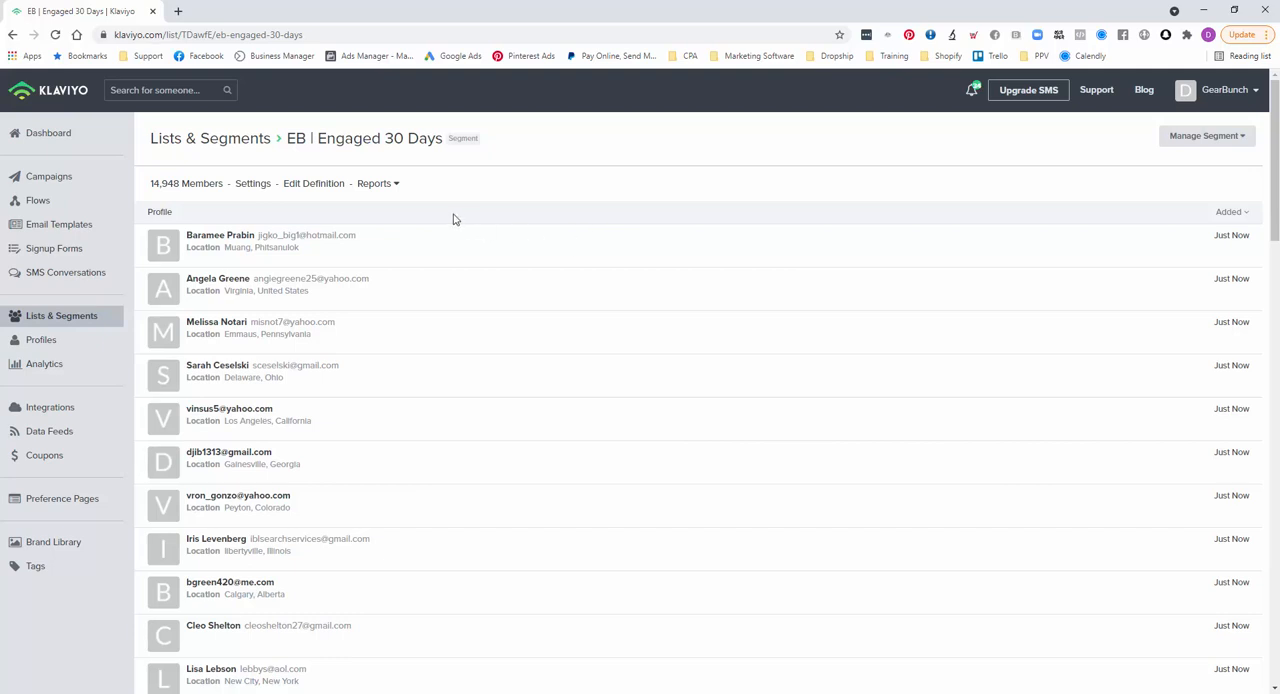
# - Open the new segment's definition for editing and rename it as "EB | Engaged 30 Days (Males)"
pyautogui.click(313, 190)
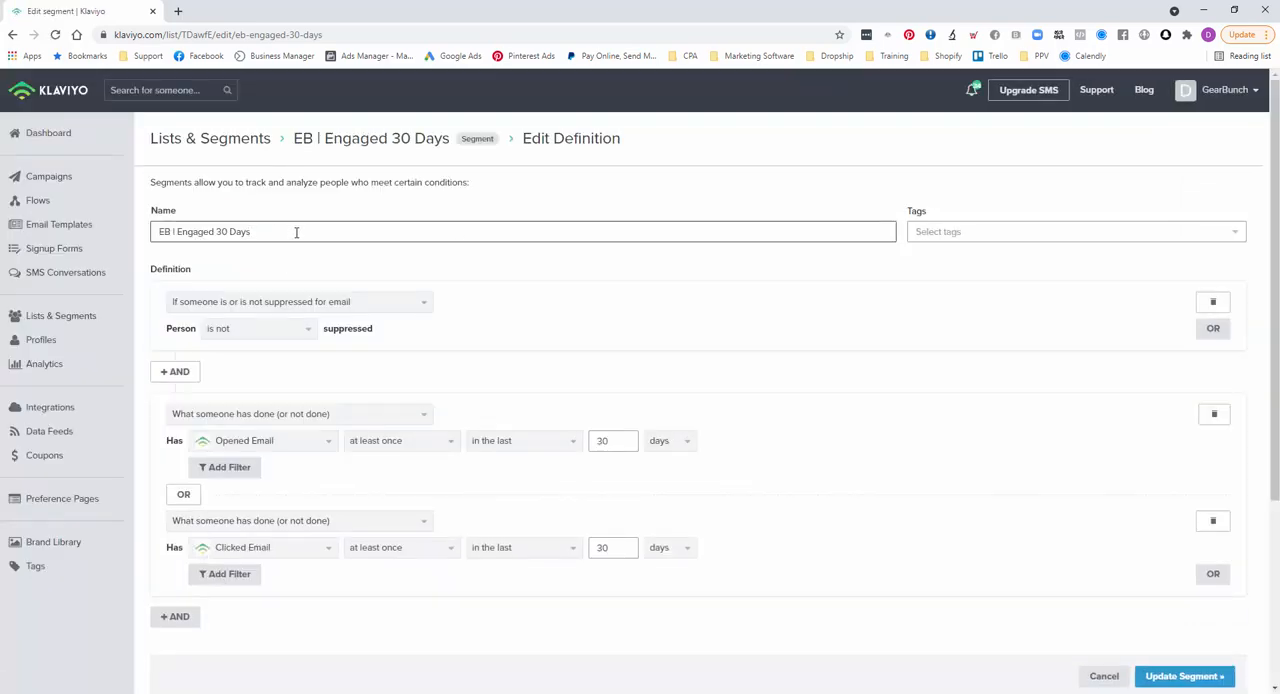
pyautogui.write('Males)')
# - Add an AND predictive analytics condition with Predicted Gender is Likely Male, and update the segment
pyautogui.scroll(-2, 458, 276)
pyautogui.scroll(1, 450, 276)
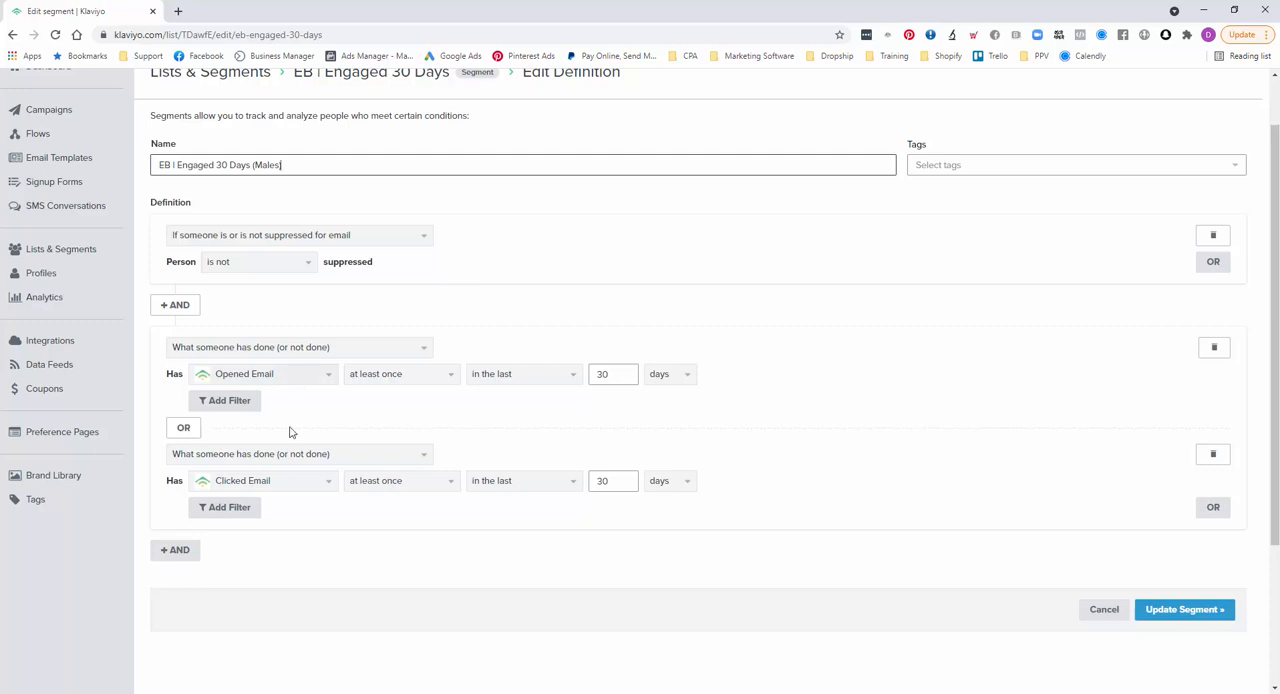
pyautogui.scroll(-1, 280, 522)
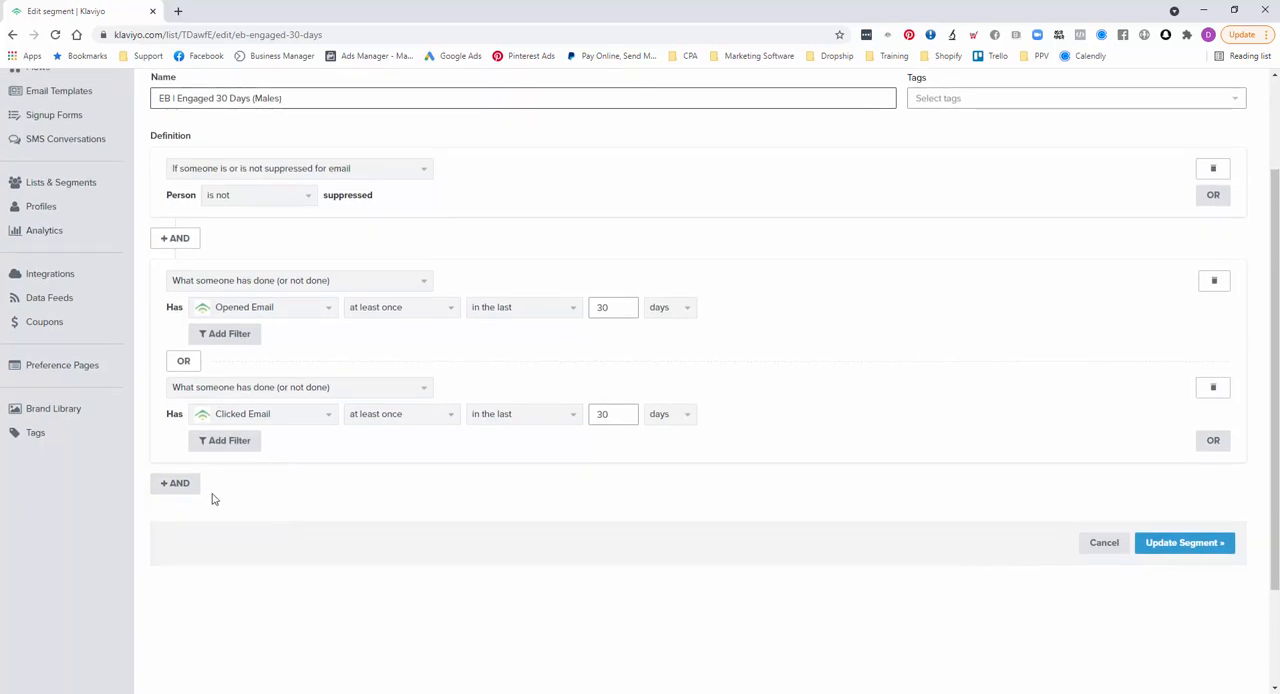
pyautogui.click(174, 484)
pyautogui.scroll(-2, 262, 470)
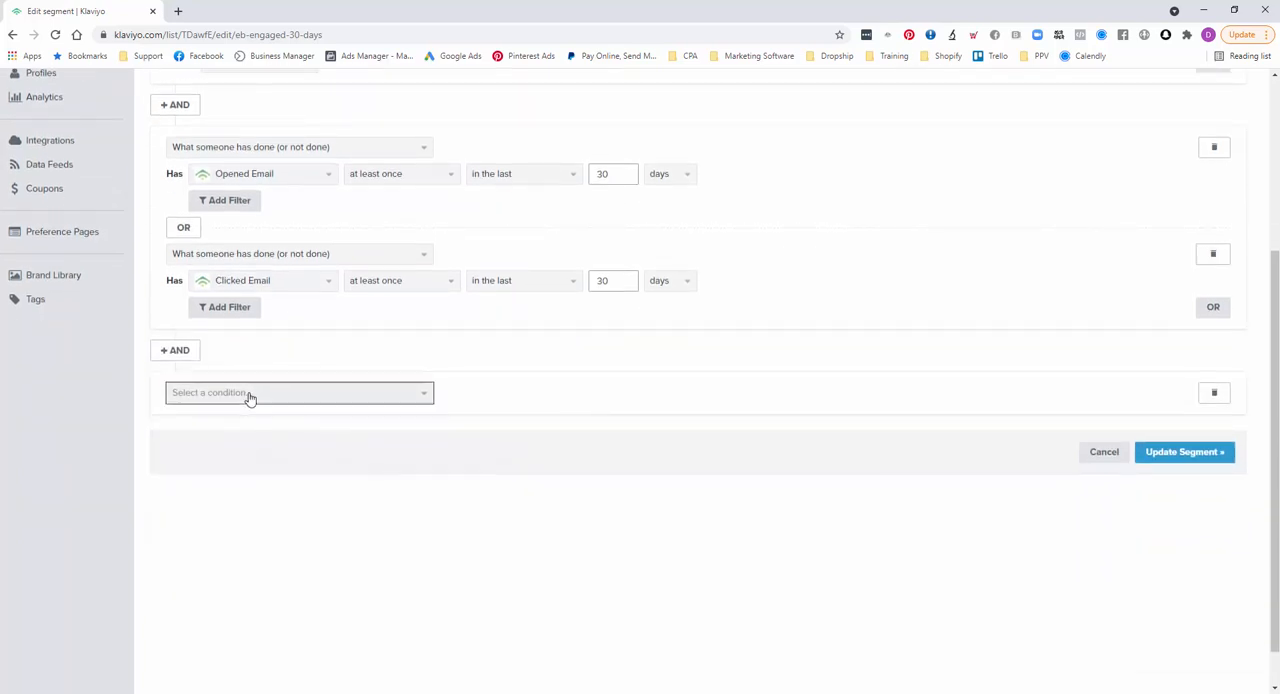
pyautogui.click(251, 396)
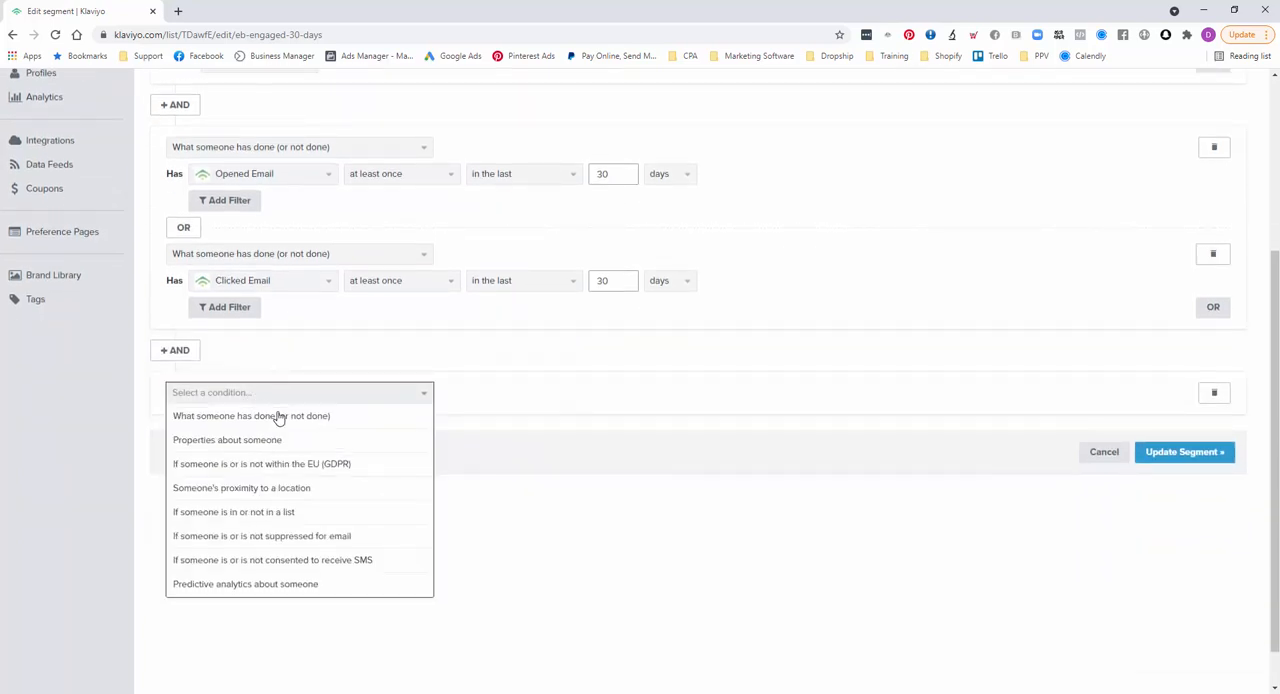
pyautogui.click(286, 586)
pyautogui.click(196, 420)
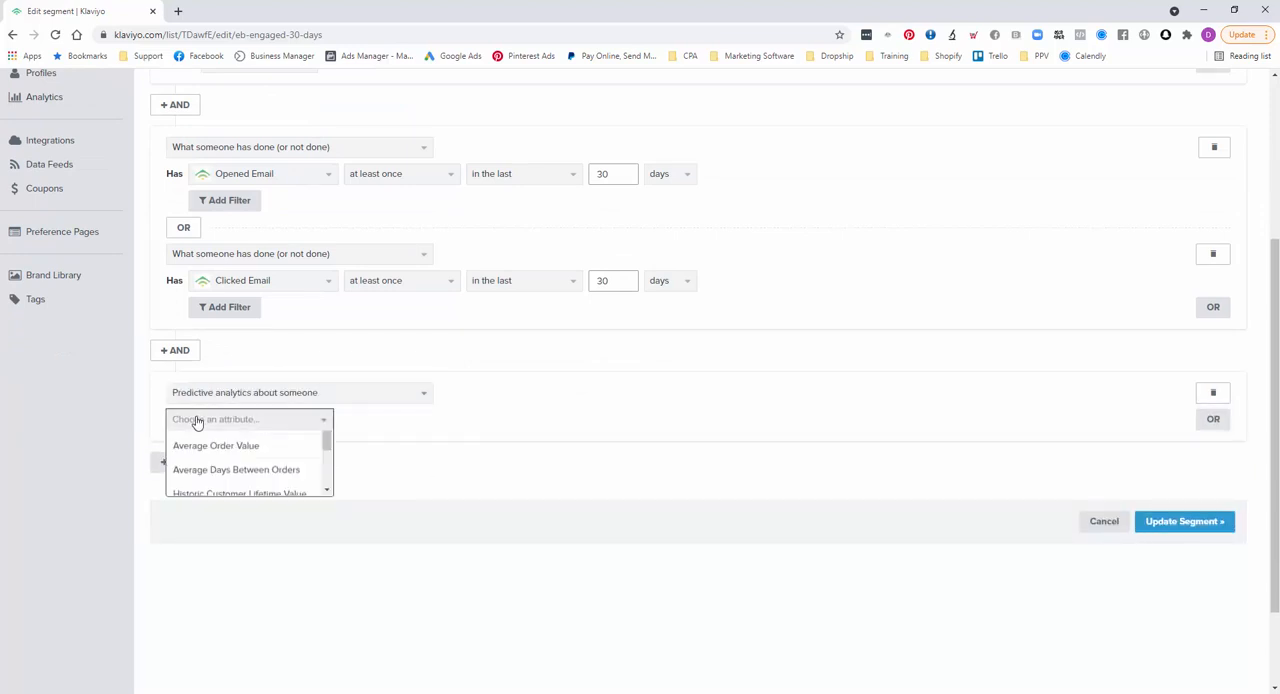
pyautogui.scroll(-2, 283, 478)
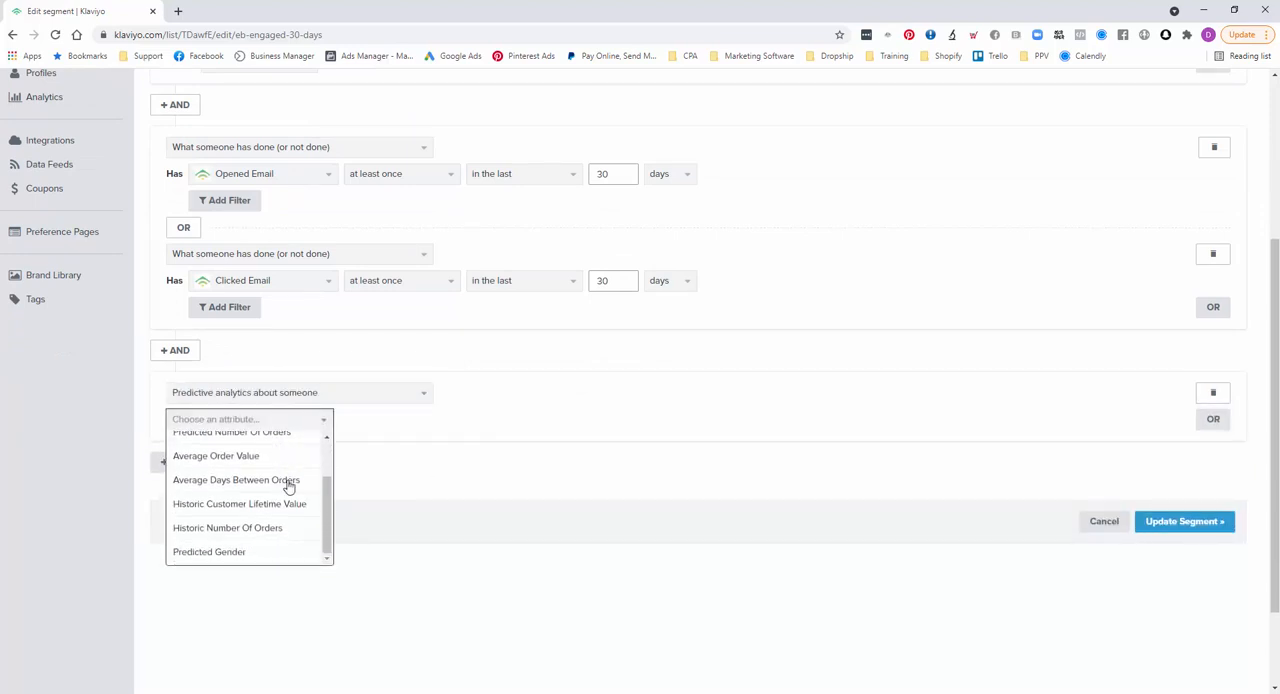
pyautogui.click(262, 552)
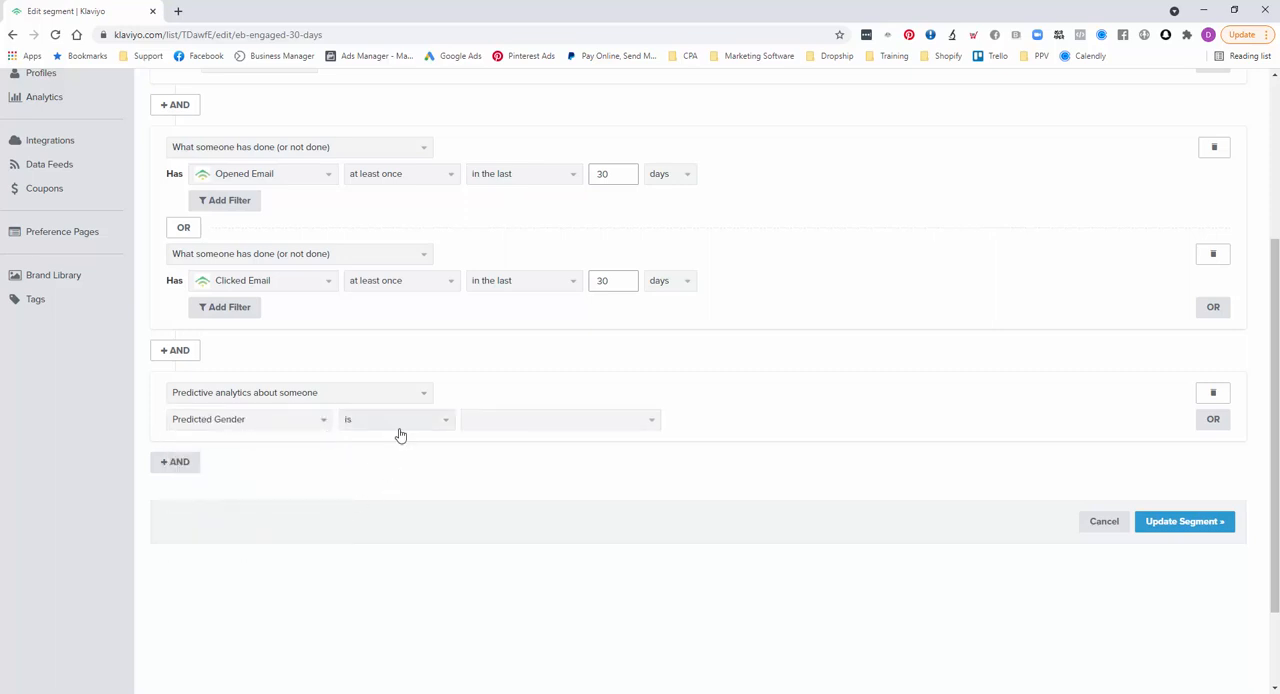
pyautogui.click(493, 430)
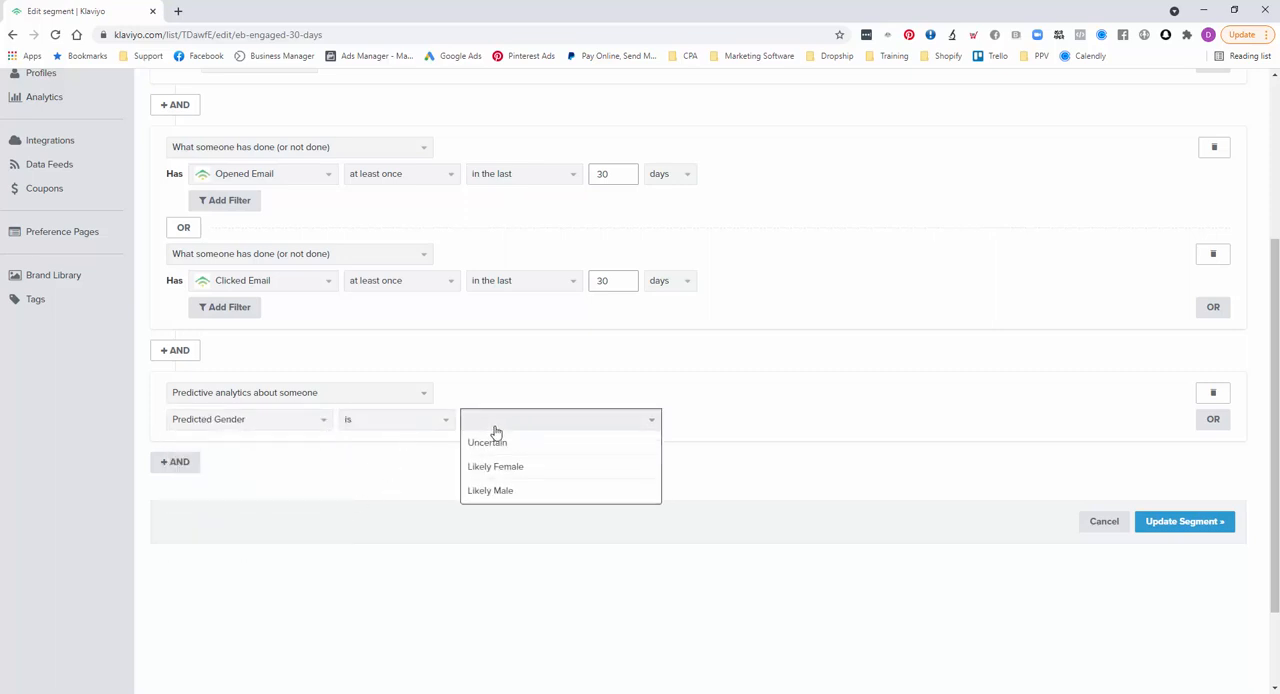
pyautogui.click(506, 491)
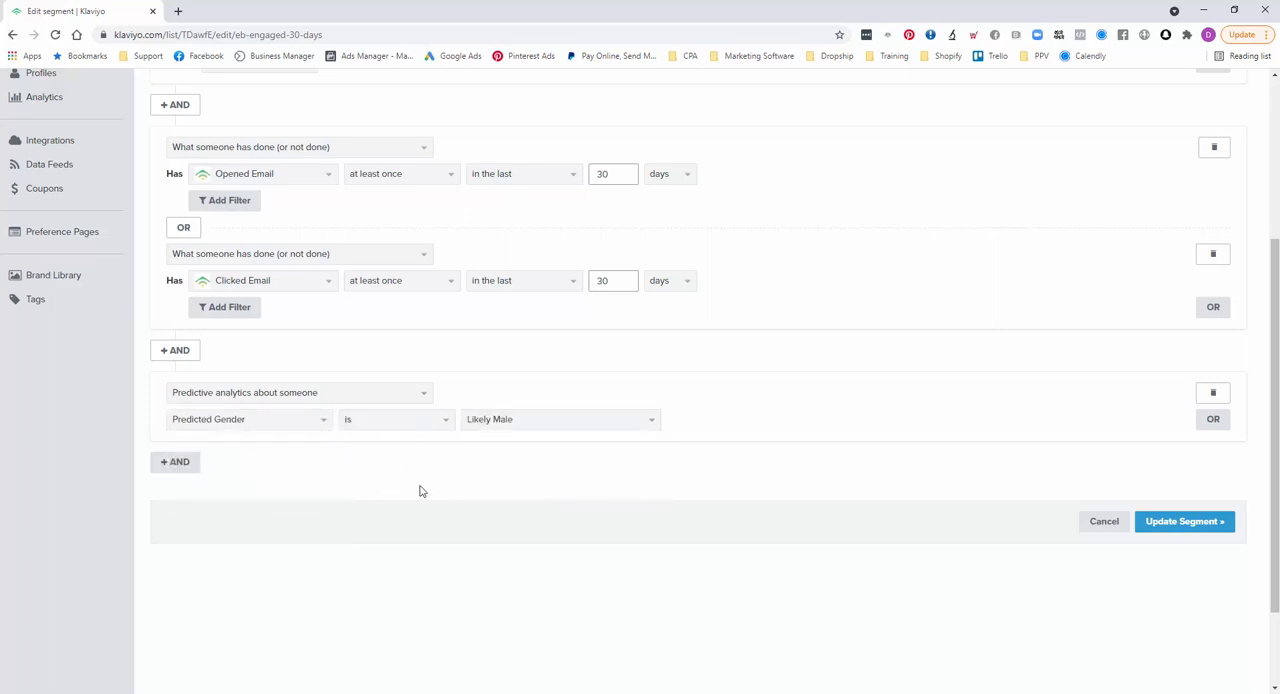
pyautogui.click(1170, 521)
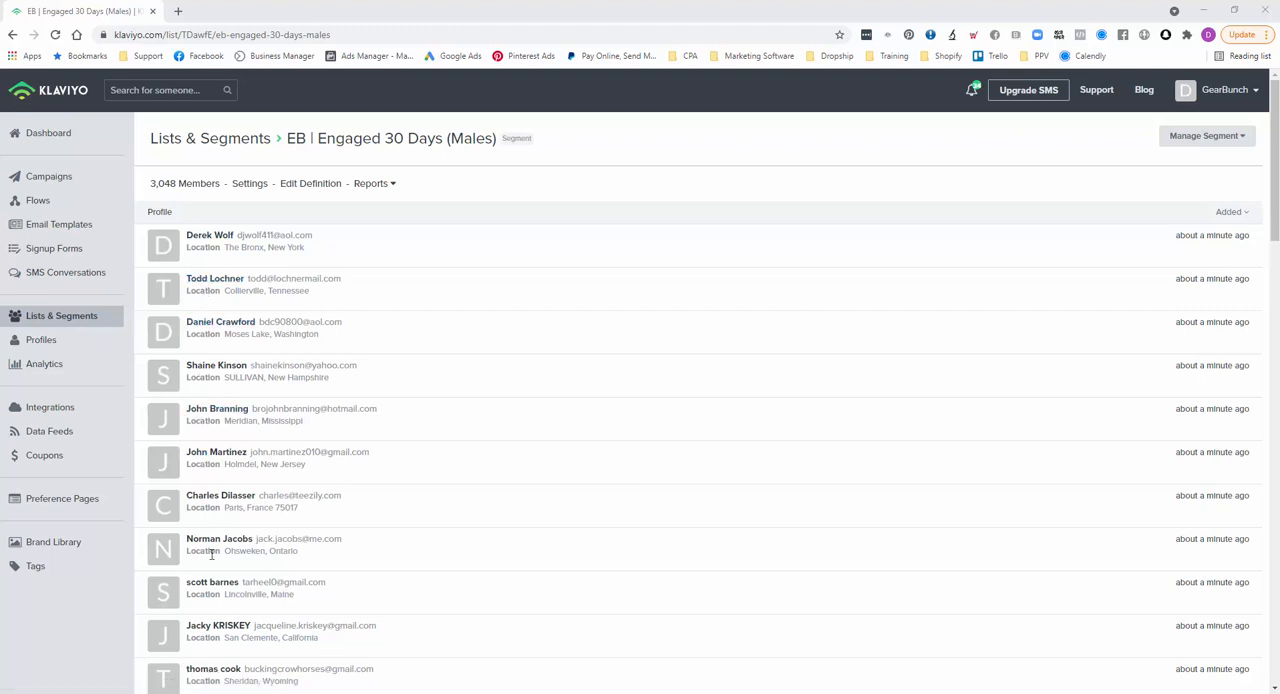
pyautogui.scroll(-3, 334, 605)
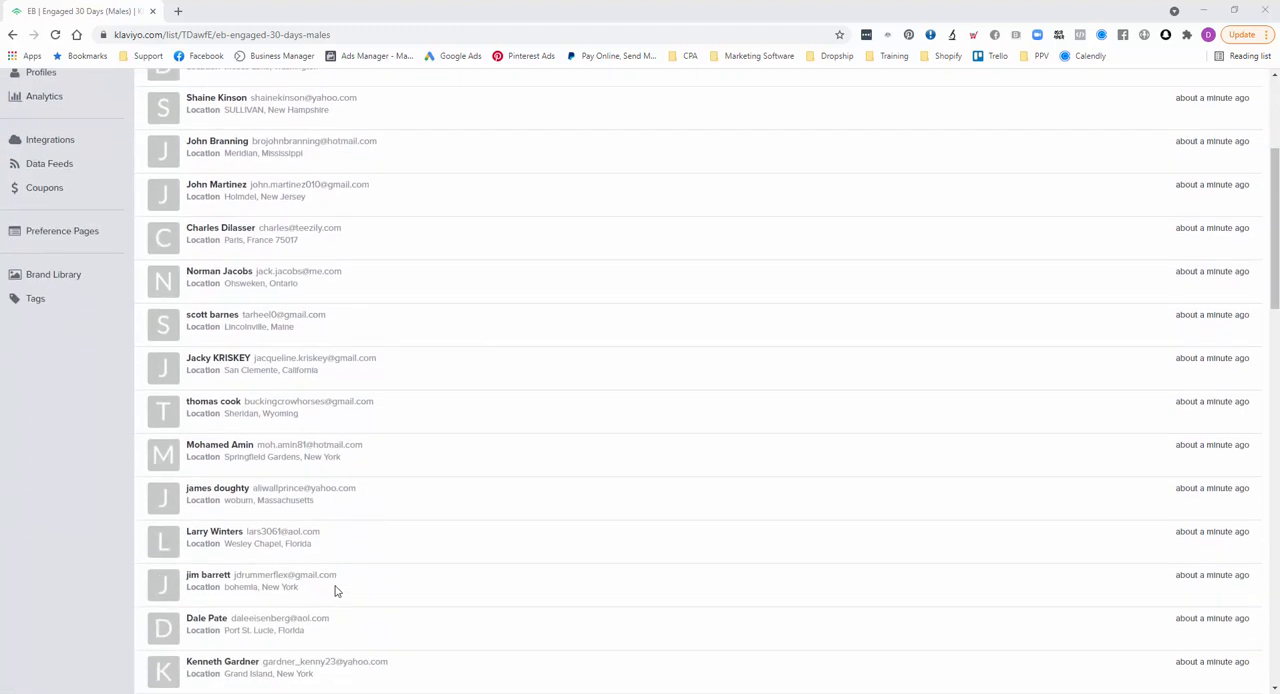
pyautogui.scroll(-2, 335, 591)
pyautogui.scroll(5, 511, 455)
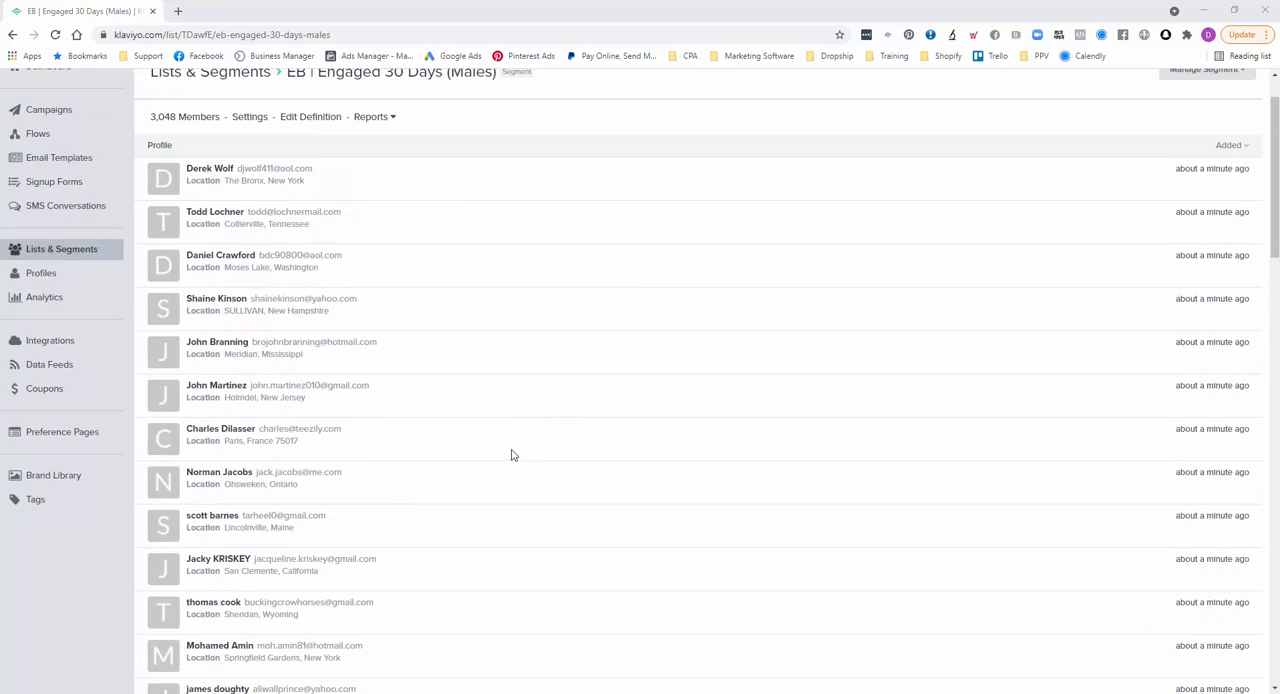
pyautogui.scroll(1, 511, 455)
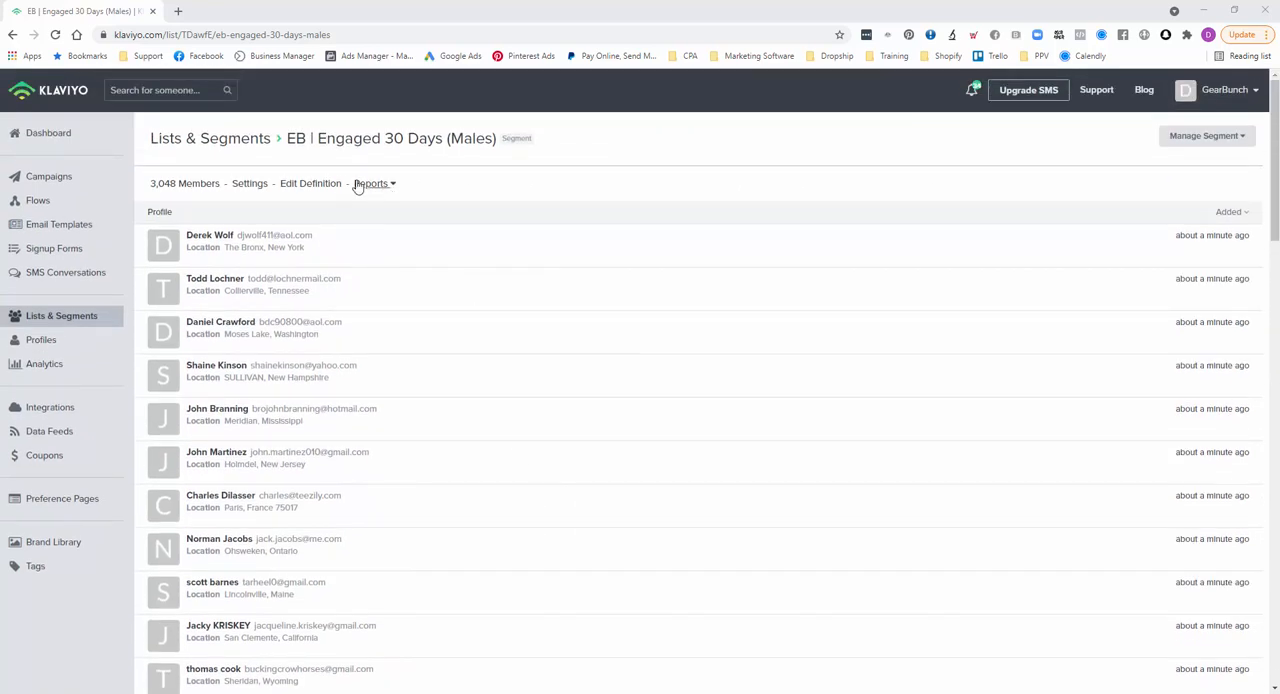
# - Open the males segment's definition for editing and rename it as "EB | Engaged 30 Days (Female)"
pyautogui.click(325, 186)
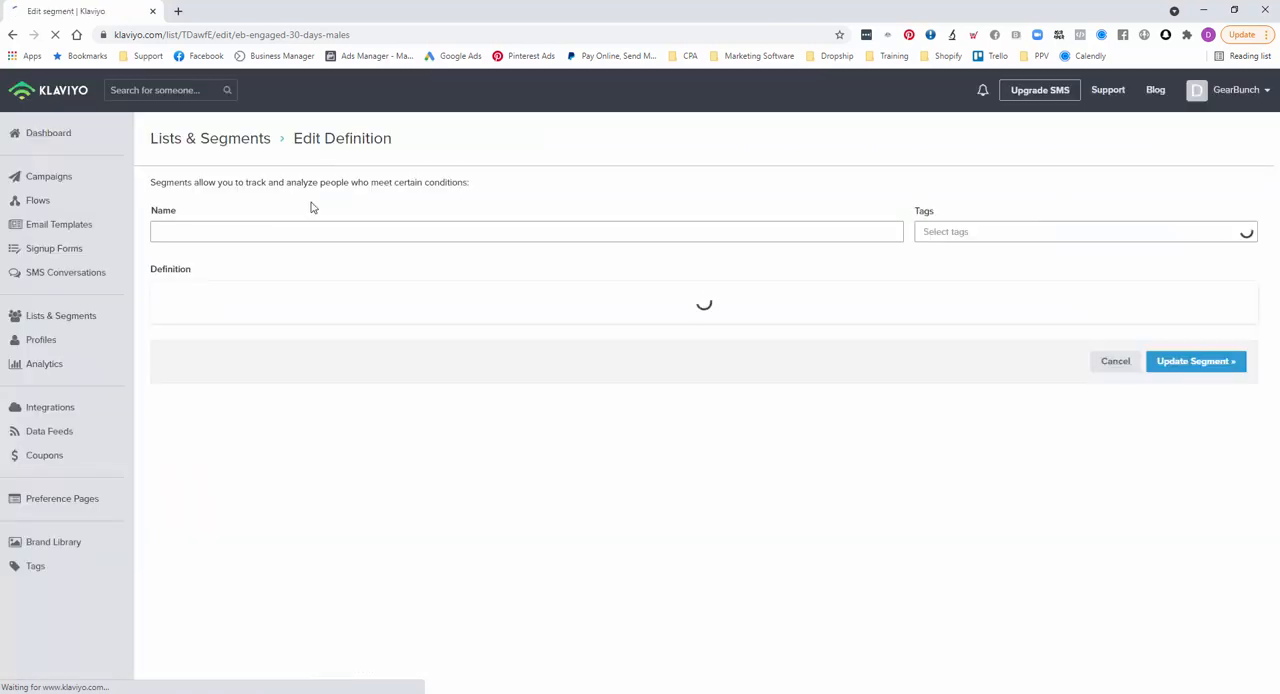
pyautogui.moveTo(256, 231); pyautogui.dragTo(282, 232)
pyautogui.write('Fem')
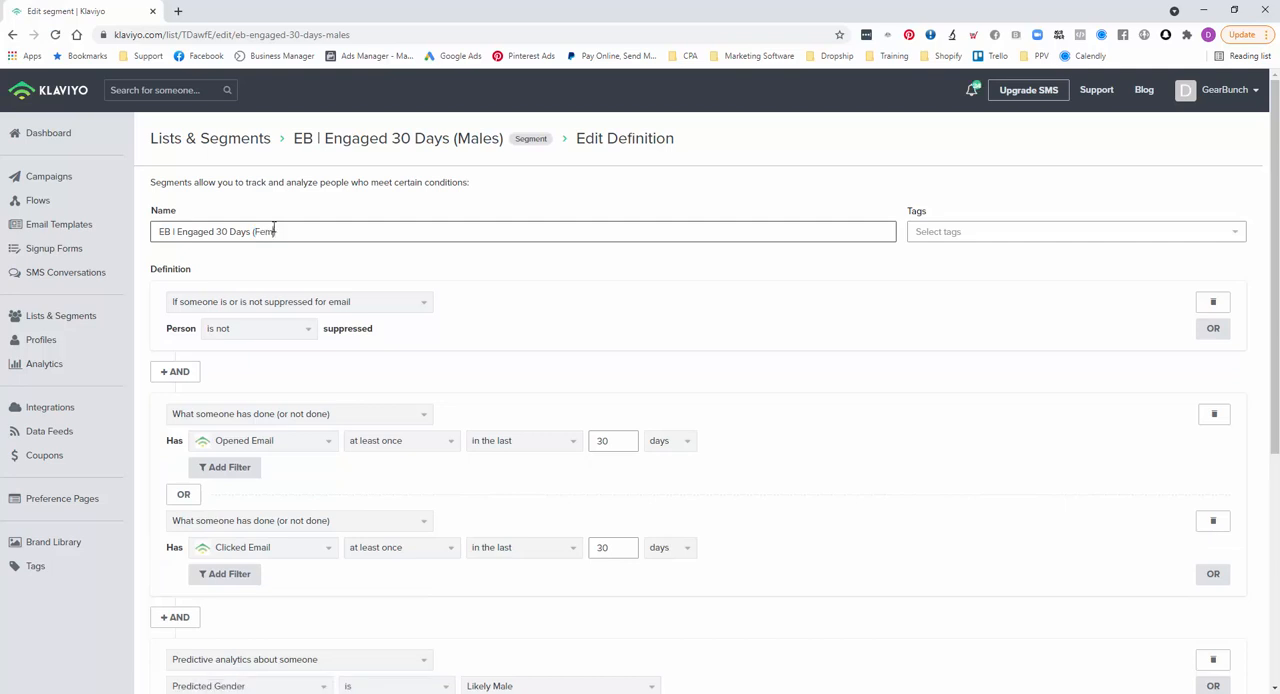
# - Set the Predicted Gender condition to Likely Female and update the segment
pyautogui.scroll(-3, 535, 362)
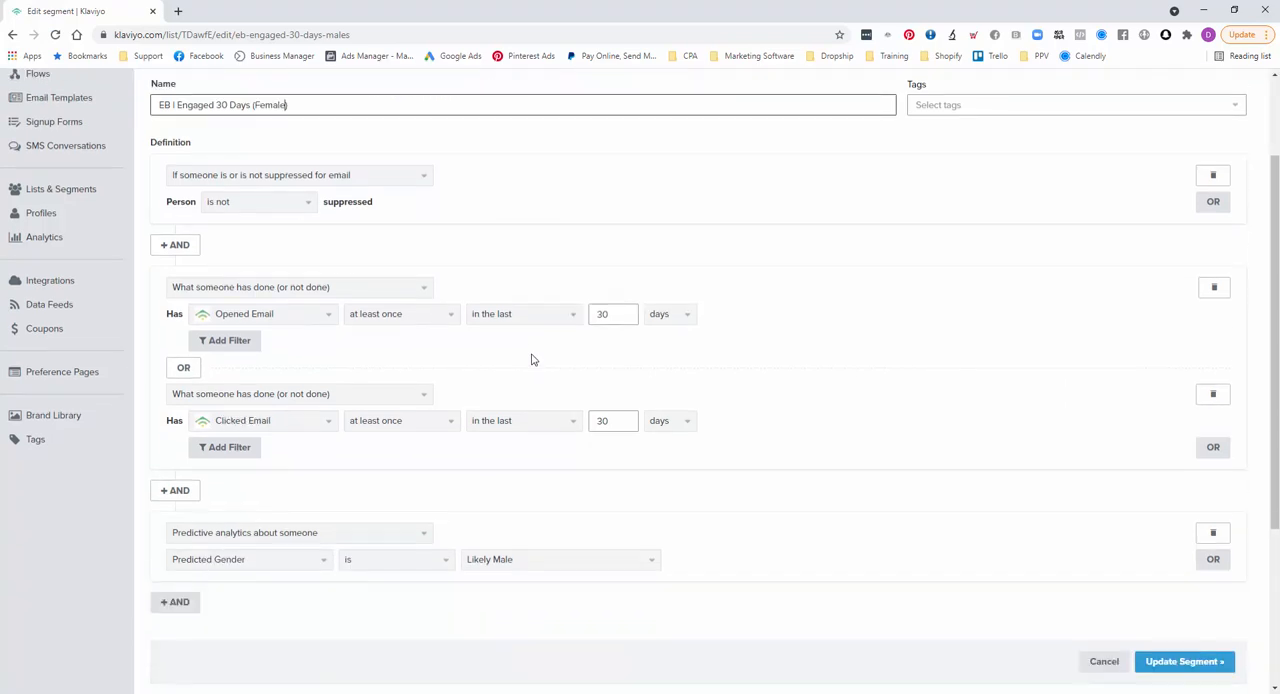
pyautogui.click(498, 428)
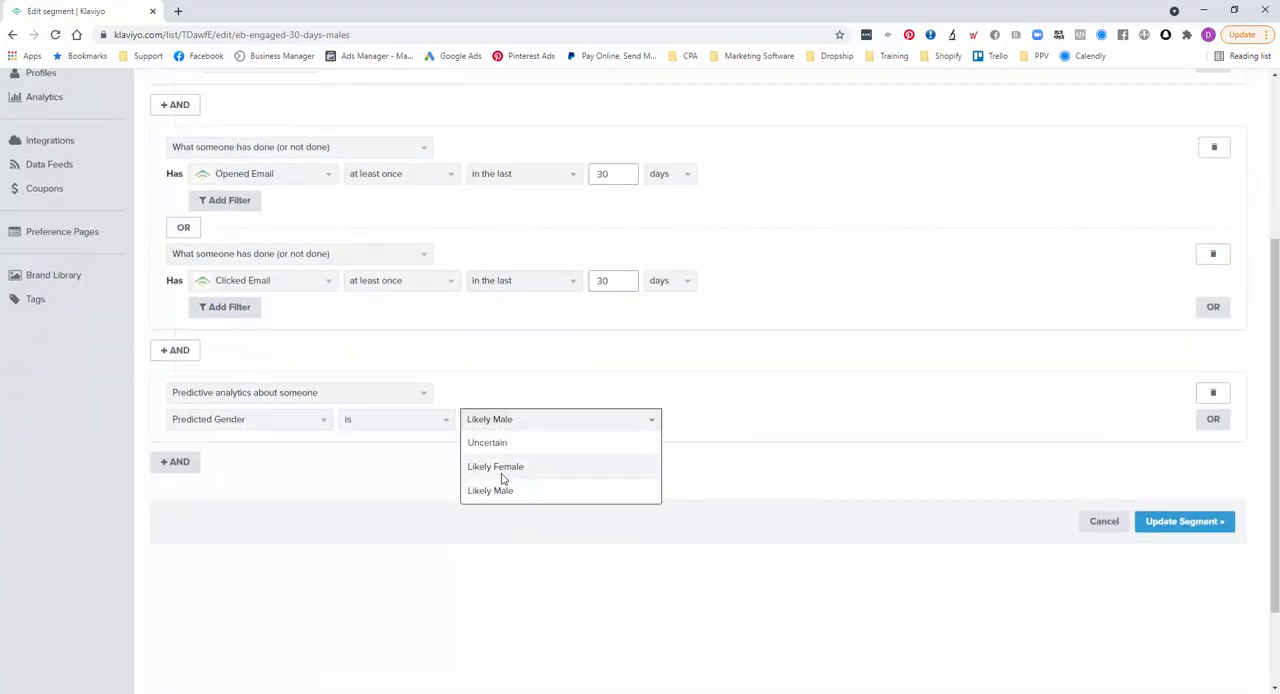
pyautogui.click(505, 469)
pyautogui.click(1183, 527)
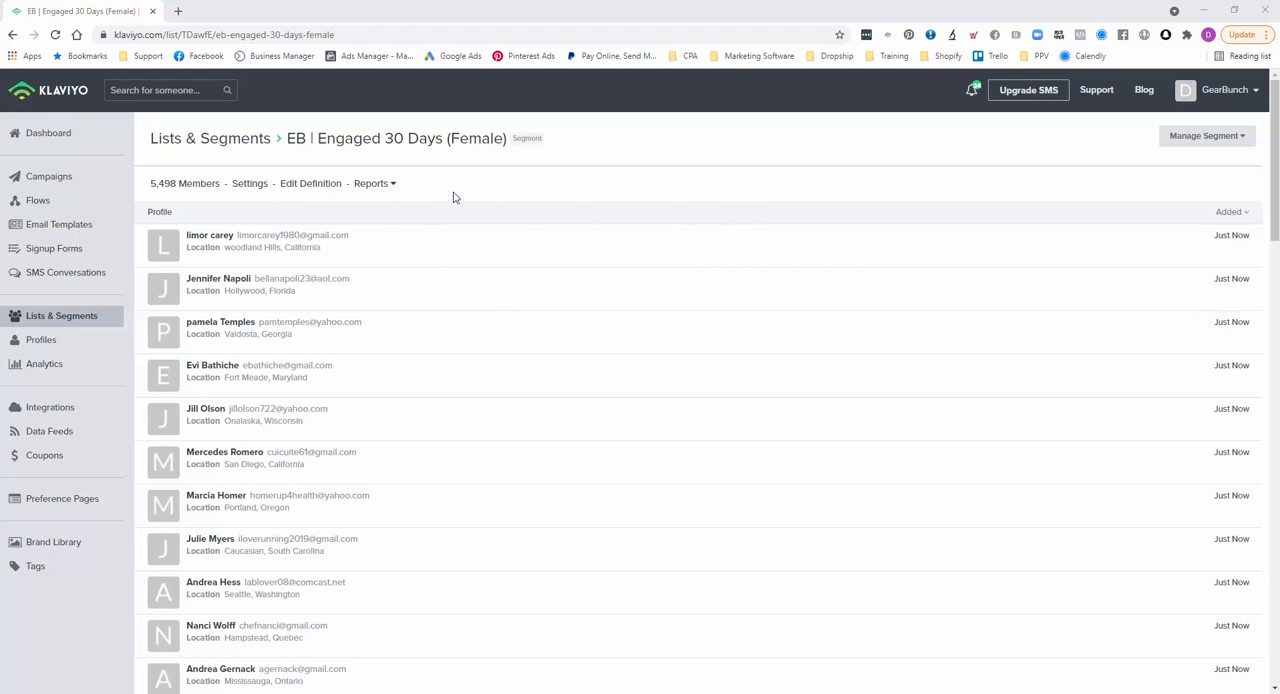
# - Open the female segment's definition for editing and rename it as "EB | Engaged 30 Days (USA)"
pyautogui.click(300, 189)
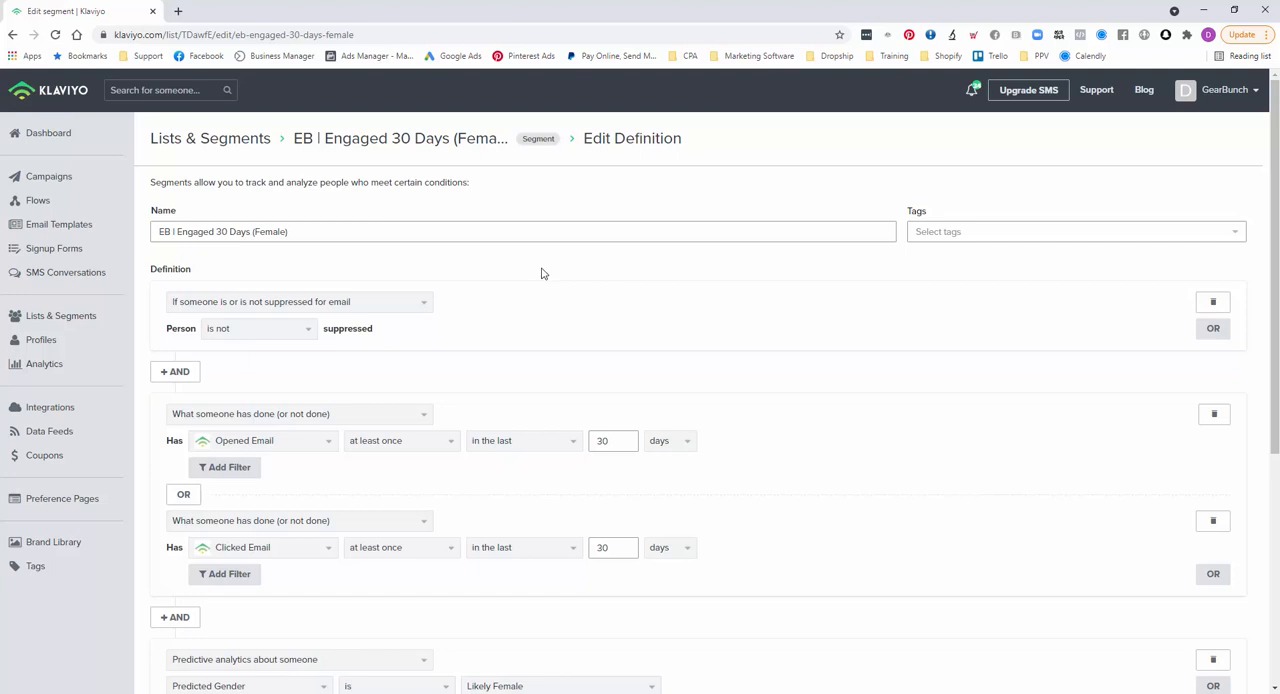
pyautogui.moveTo(254, 231); pyautogui.dragTo(285, 230)
pyautogui.write('USA')
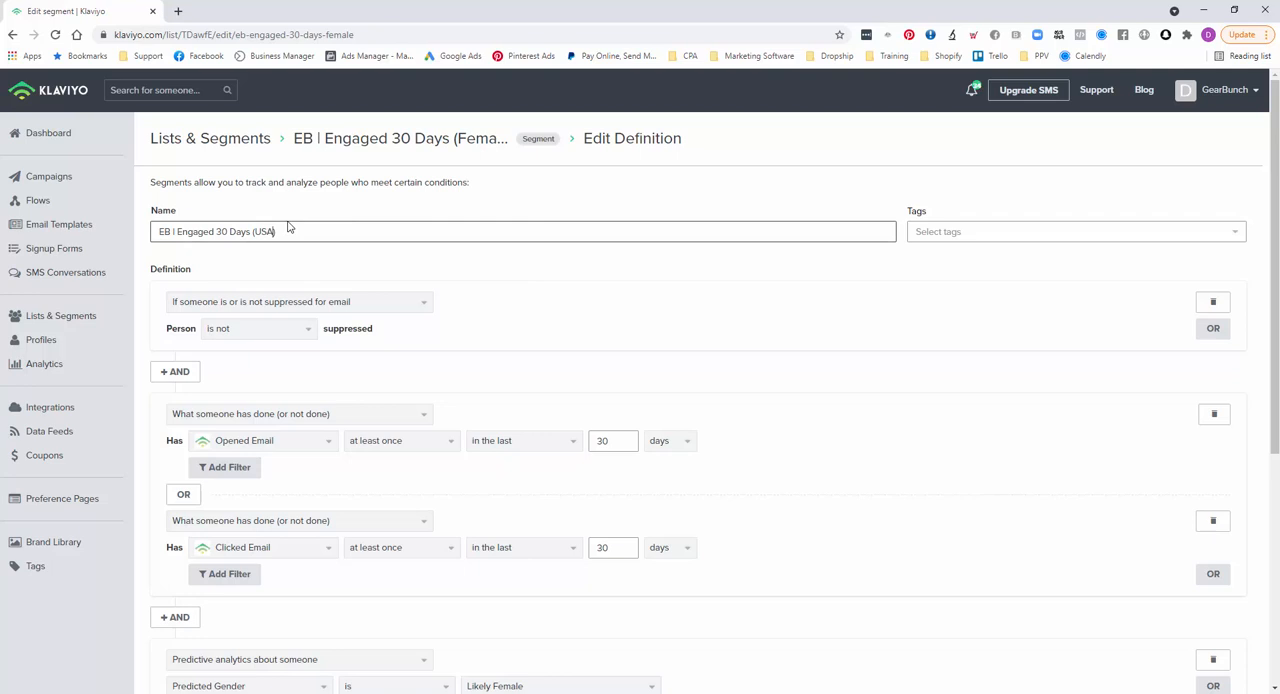
# - Replace the predicted gender condition with an EU (GDPR) location condition set to is within United States, and update the segment
pyautogui.scroll(-5, 663, 326)
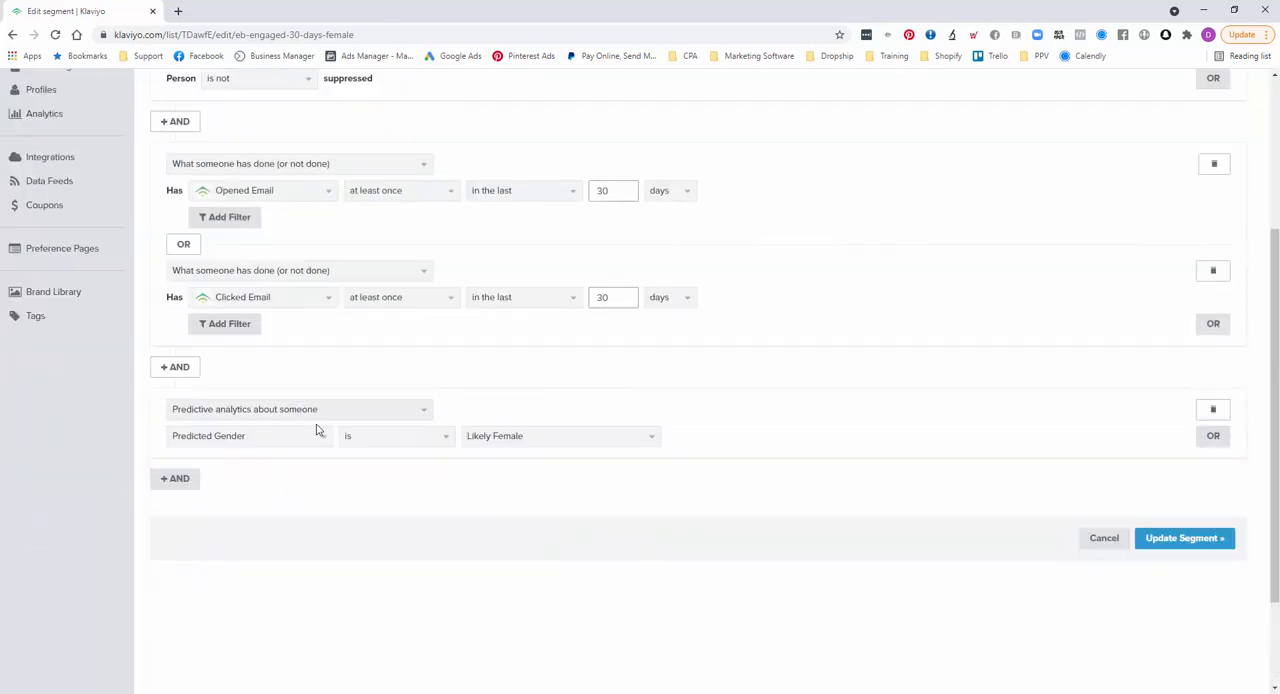
pyautogui.click(289, 413)
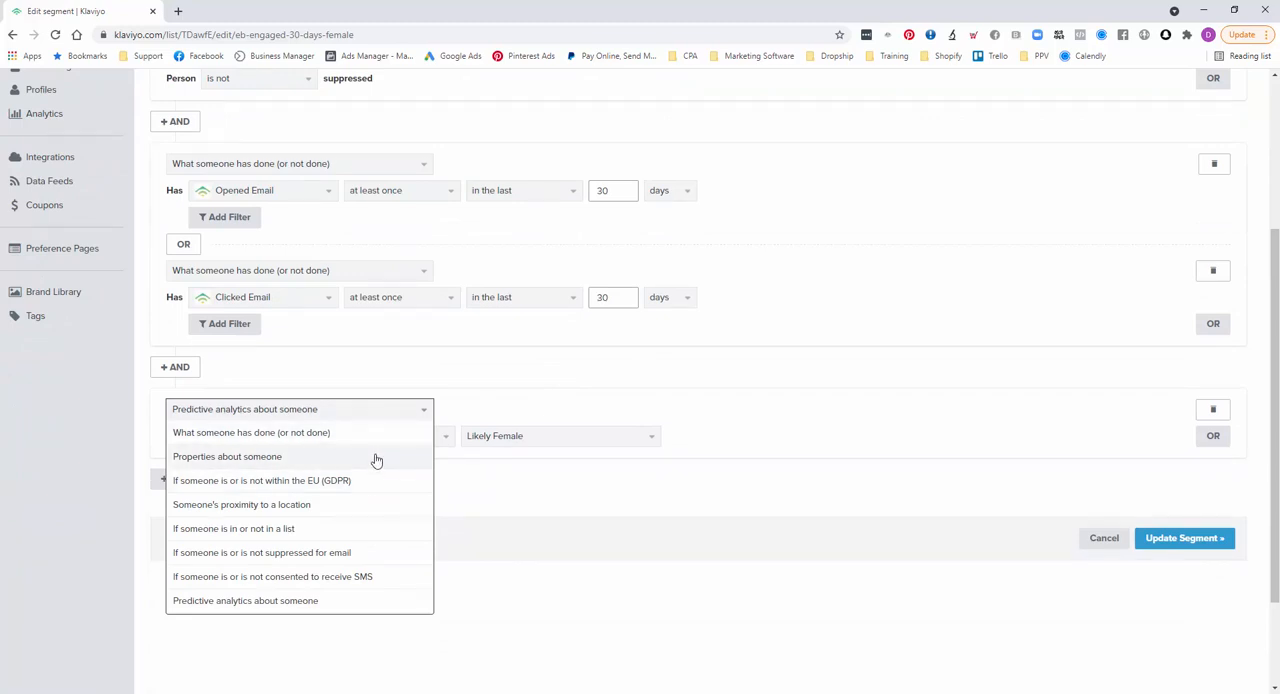
pyautogui.scroll(1, 376, 460)
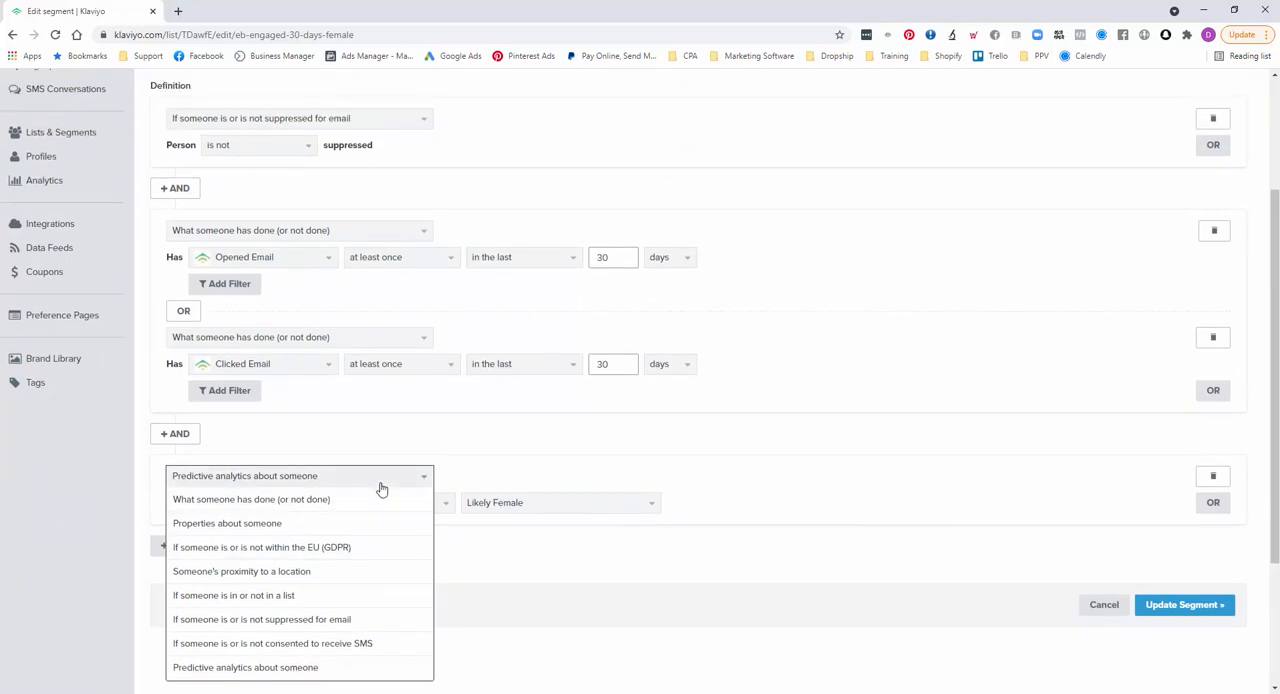
pyautogui.click(232, 550)
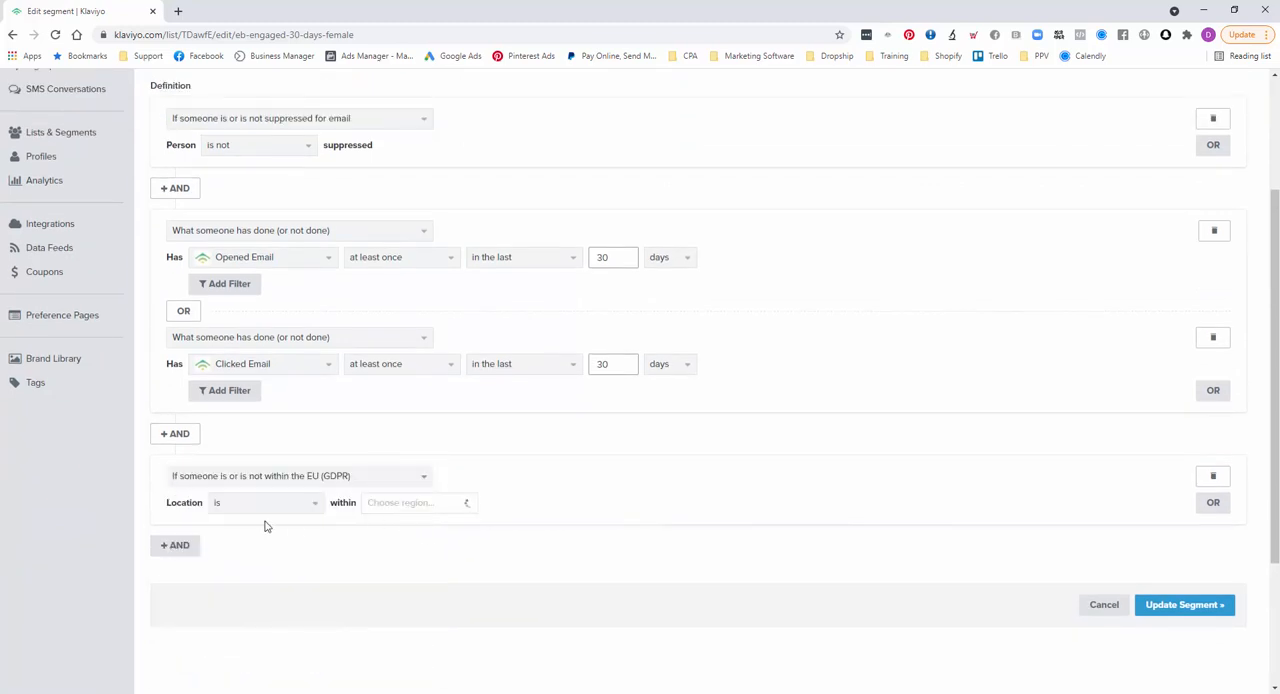
pyautogui.click(398, 503)
pyautogui.click(405, 583)
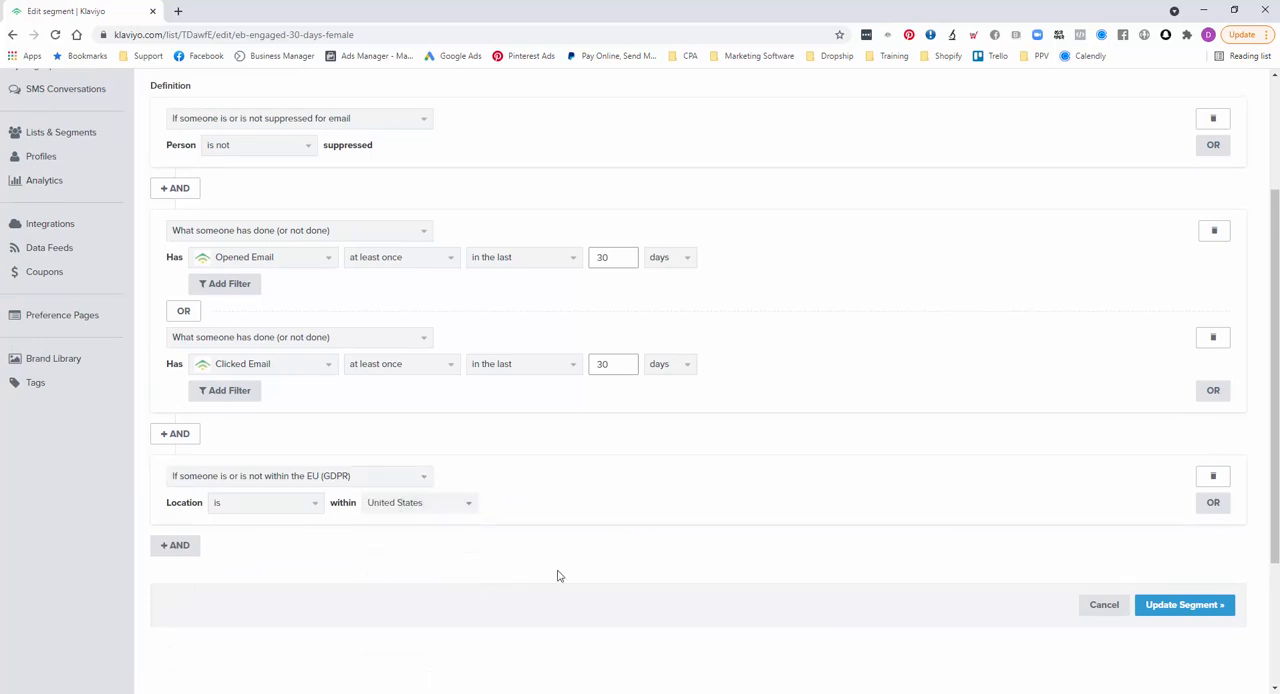
pyautogui.click(1171, 606)
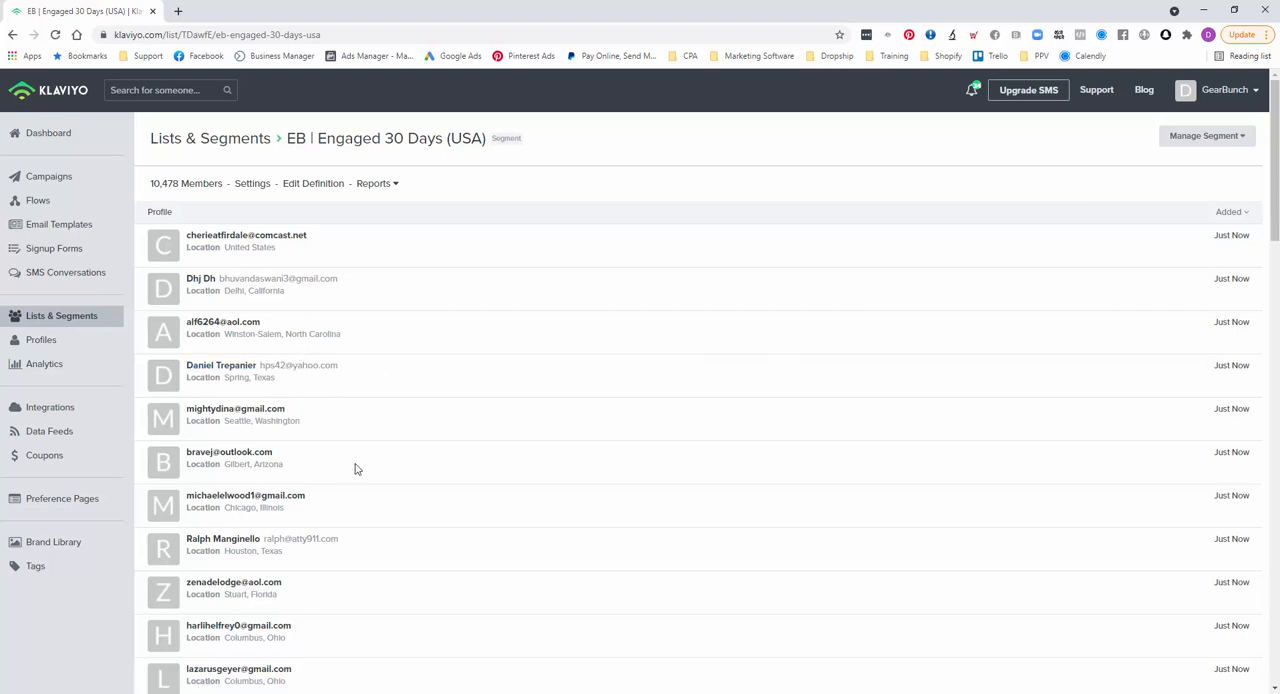
pyautogui.scroll(-3, 416, 477)
pyautogui.scroll(-5, 413, 477)
pyautogui.scroll(7, 412, 478)
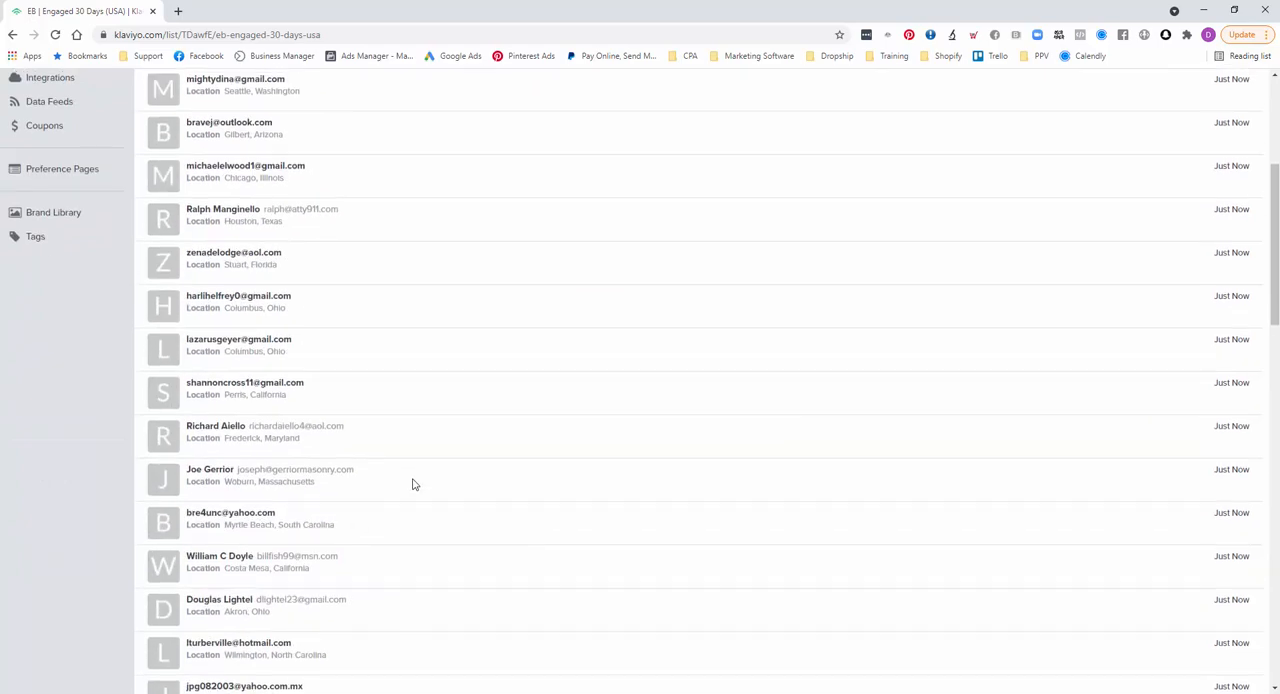